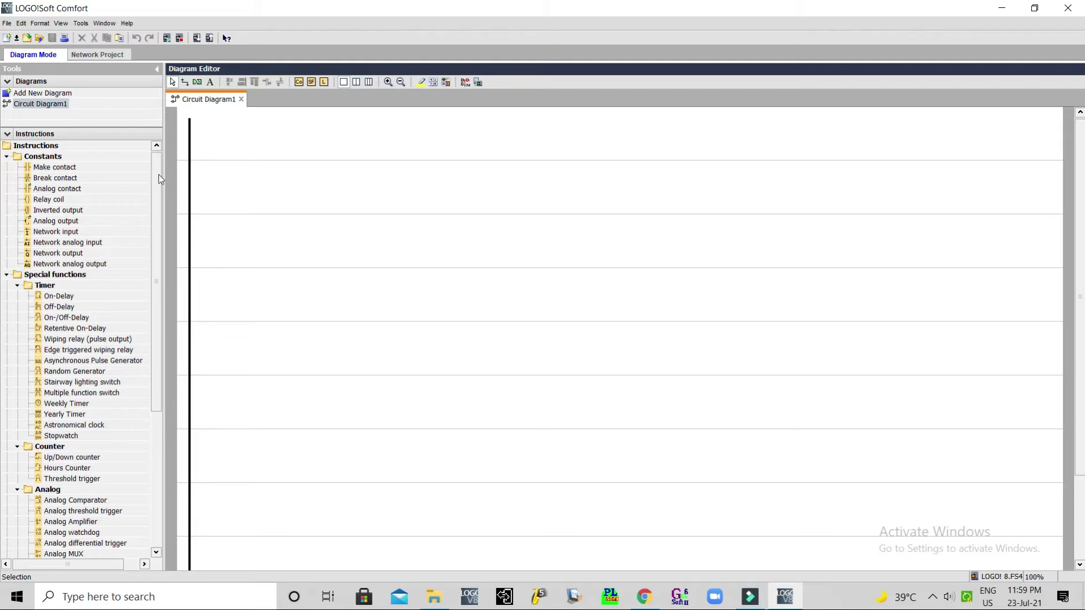
{"action": "left_click_drag", "start_coordinate": [161, 180], "coordinate": [162, 288]}
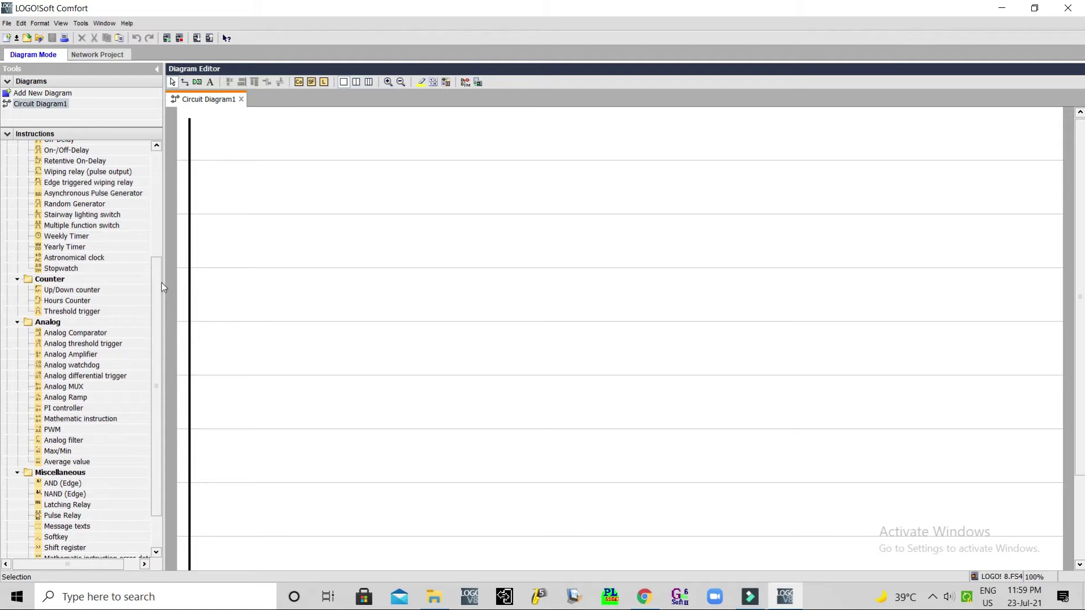
{"action": "left_click_drag", "start_coordinate": [162, 289], "coordinate": [163, 312]}
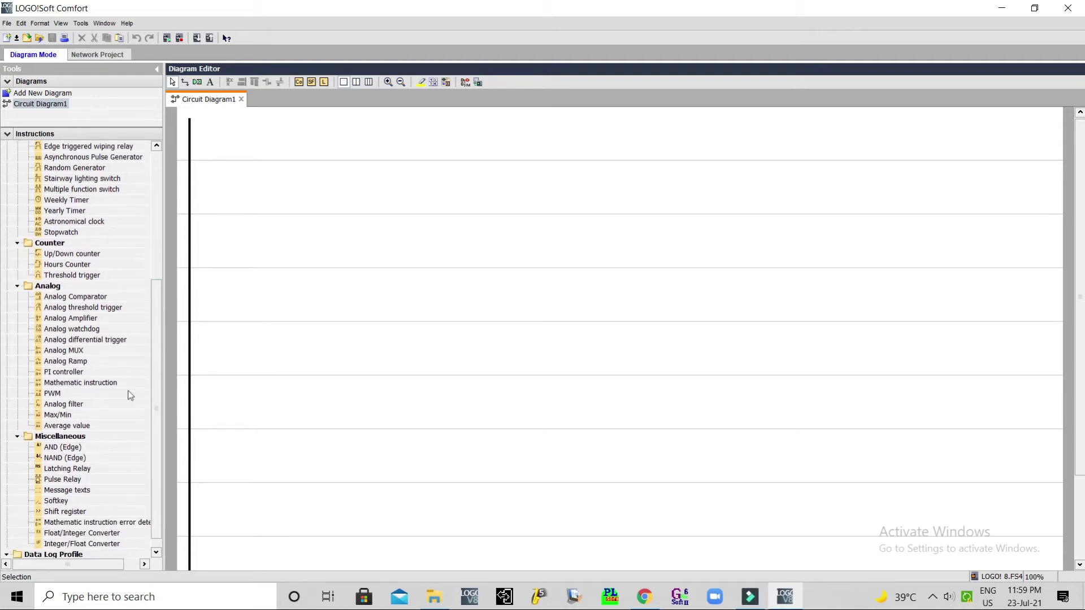
{"action": "left_click_drag", "start_coordinate": [162, 365], "coordinate": [161, 329]}
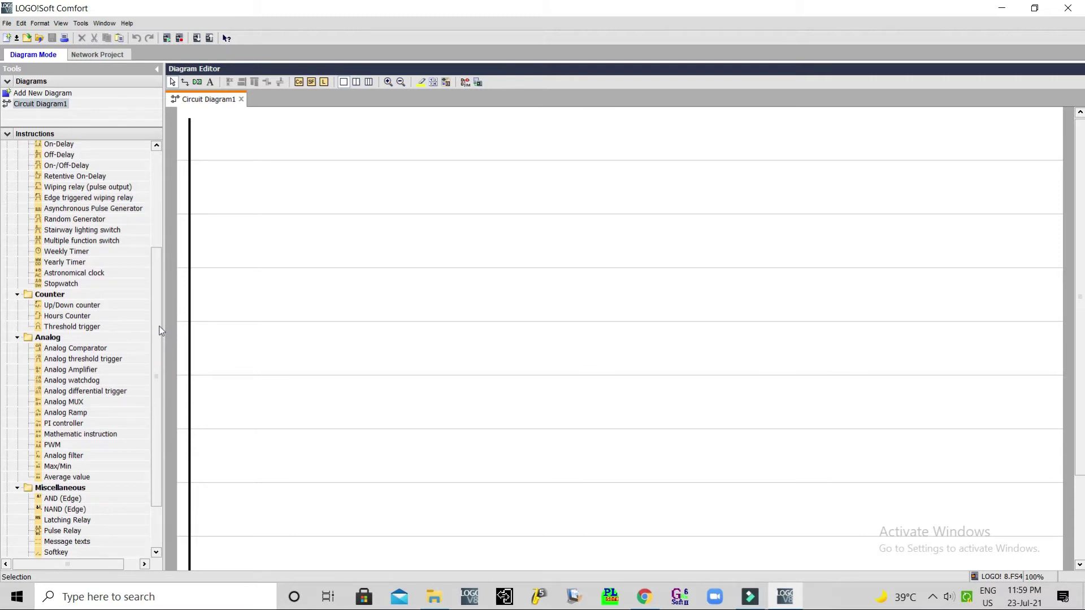
{"action": "mouse_move", "coordinate": [161, 330]}
{"action": "left_mouse_down"}
{"action": "mouse_move", "coordinate": [161, 356]}
{"action": "mouse_move", "coordinate": [161, 321]}
{"action": "left_mouse_up"}
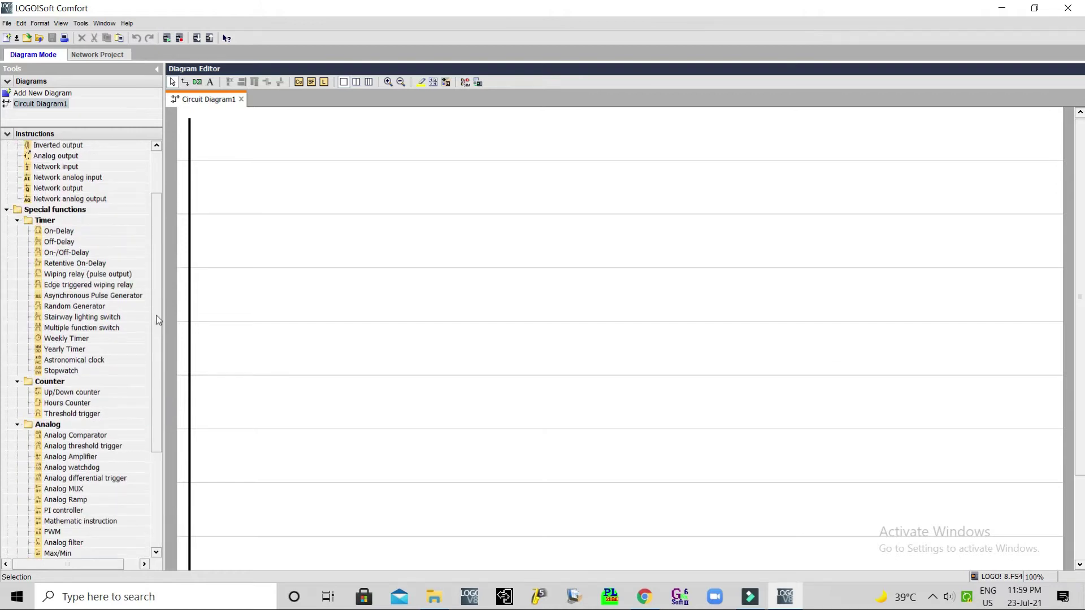
- Place a weekly timer block T001 on Circuit Diagram1
{"action": "left_click", "coordinate": [67, 338]}
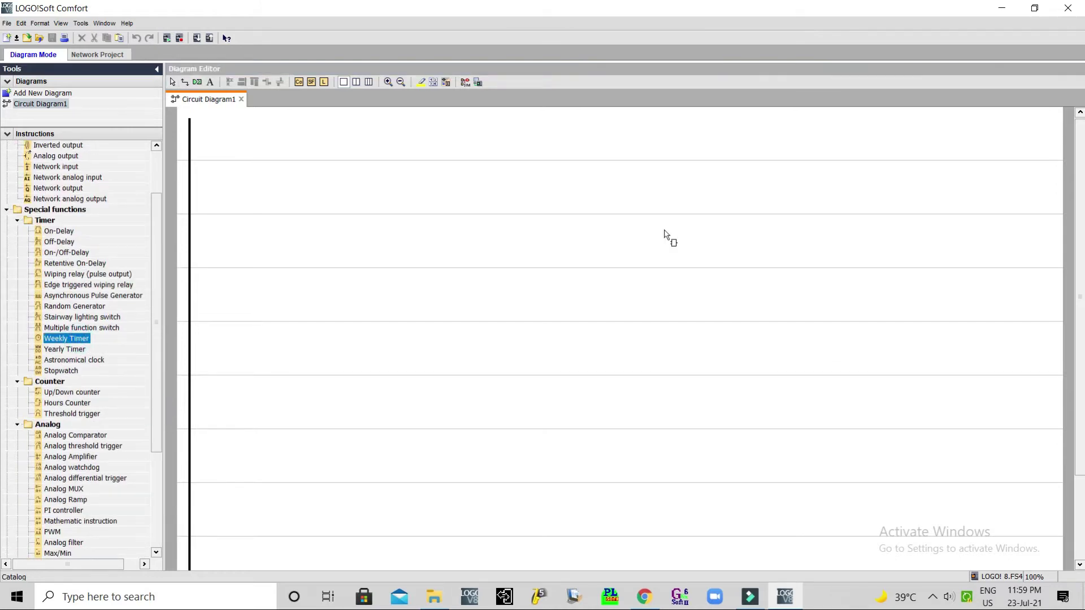
{"action": "left_click", "coordinate": [575, 152]}
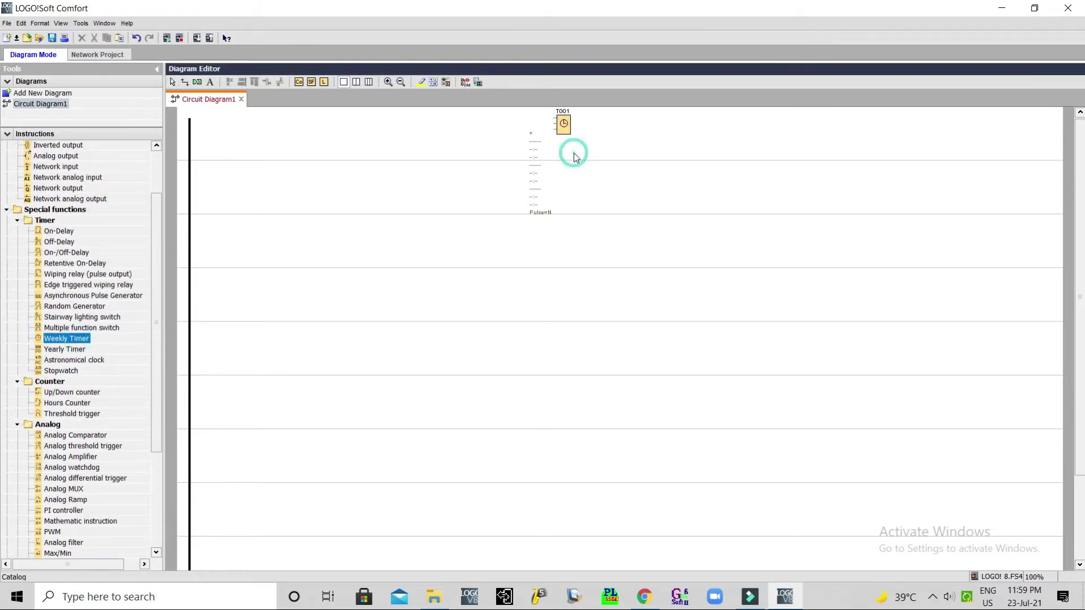
{"action": "left_click", "coordinate": [171, 83]}
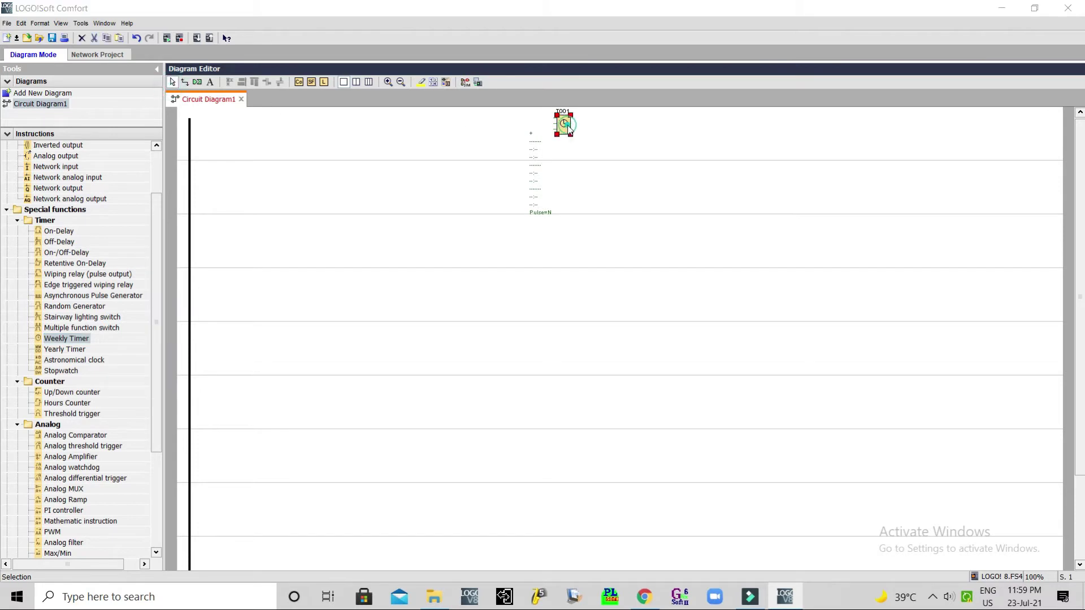
- Set T001's cam 1 to run Monday–Sunday from 00:00 to 16:00
{"action": "double_click", "coordinate": [564, 125]}
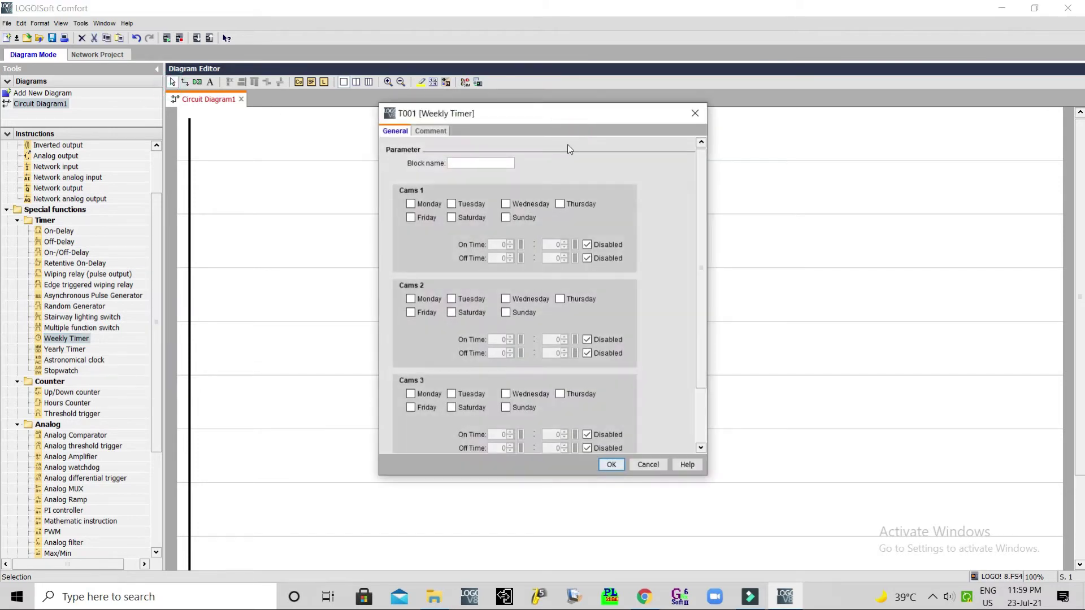
{"action": "left_click", "coordinate": [411, 204]}
{"action": "left_click", "coordinate": [451, 204]}
{"action": "left_click", "coordinate": [505, 204]}
{"action": "left_click", "coordinate": [560, 204]}
{"action": "left_click", "coordinate": [410, 217]}
{"action": "left_click", "coordinate": [451, 217]}
{"action": "left_click", "coordinate": [505, 217]}
{"action": "left_click", "coordinate": [587, 244]}
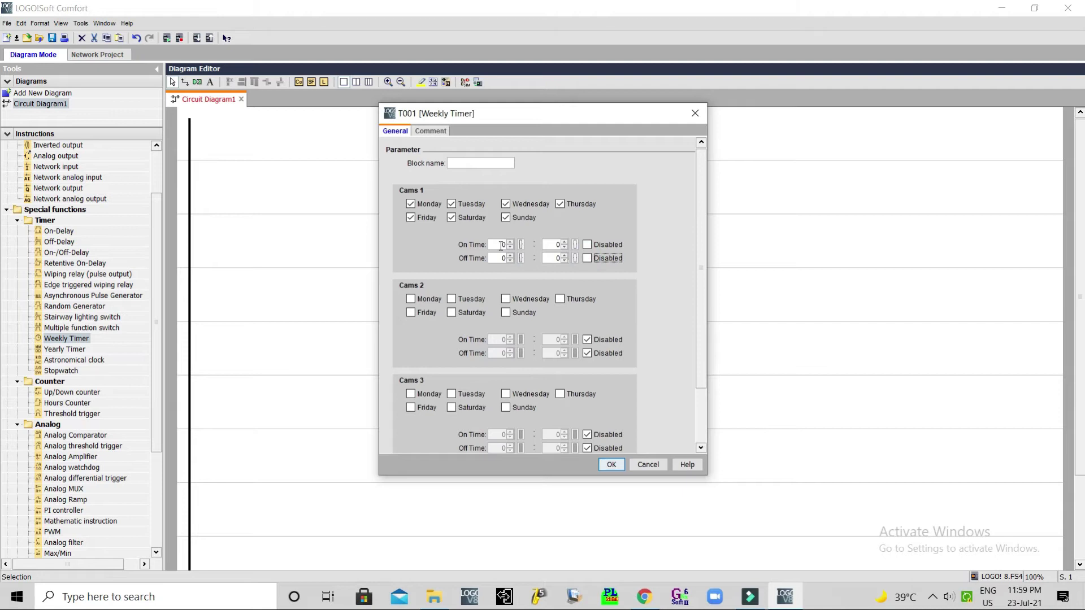
{"action": "mouse_move", "coordinate": [501, 245]}
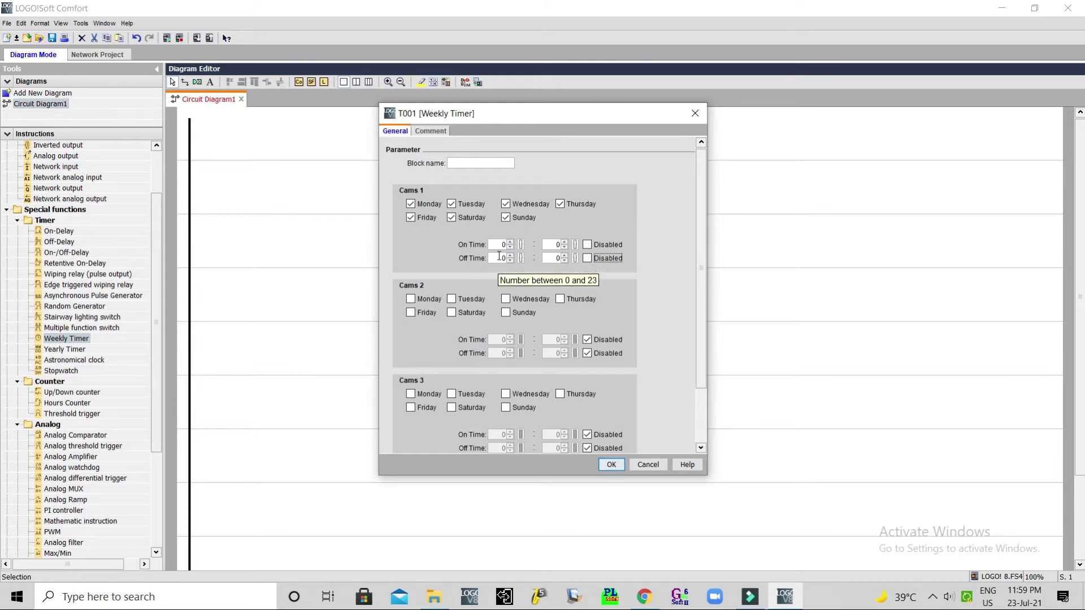
{"action": "left_click", "coordinate": [500, 258]}
{"action": "type", "text": "16"}
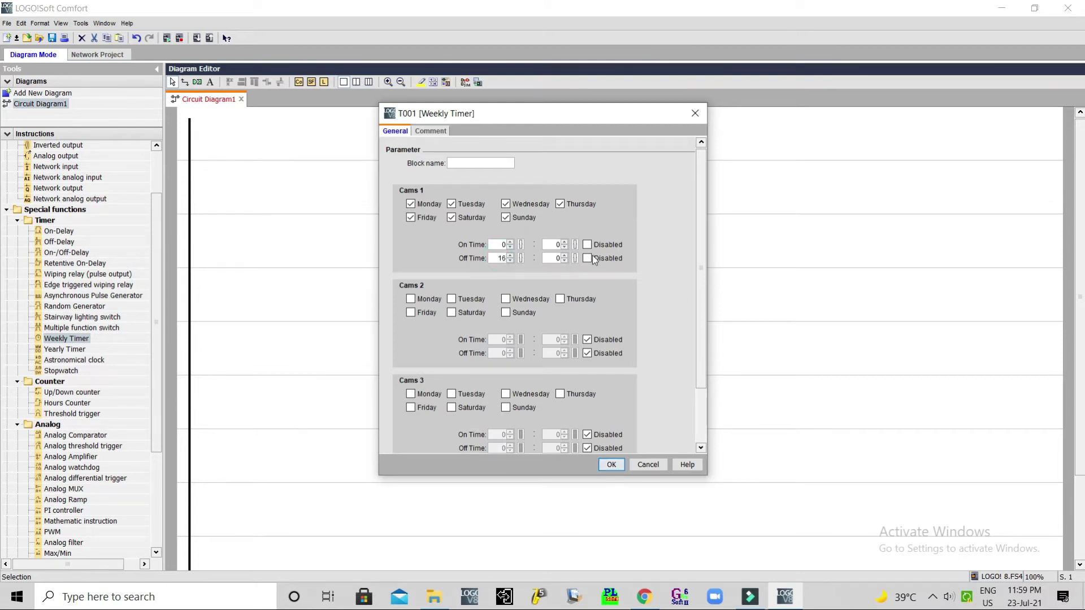
{"action": "left_click", "coordinate": [612, 465]}
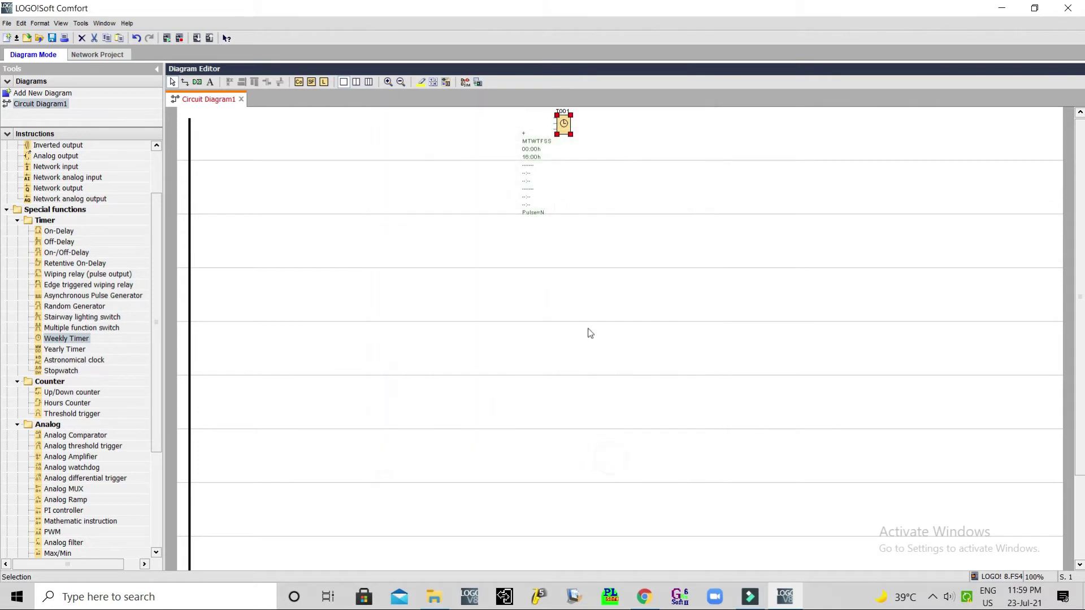
- Duplicate timer T001 as T002 and place it beside T001
{"action": "right_click", "coordinate": [561, 128]}
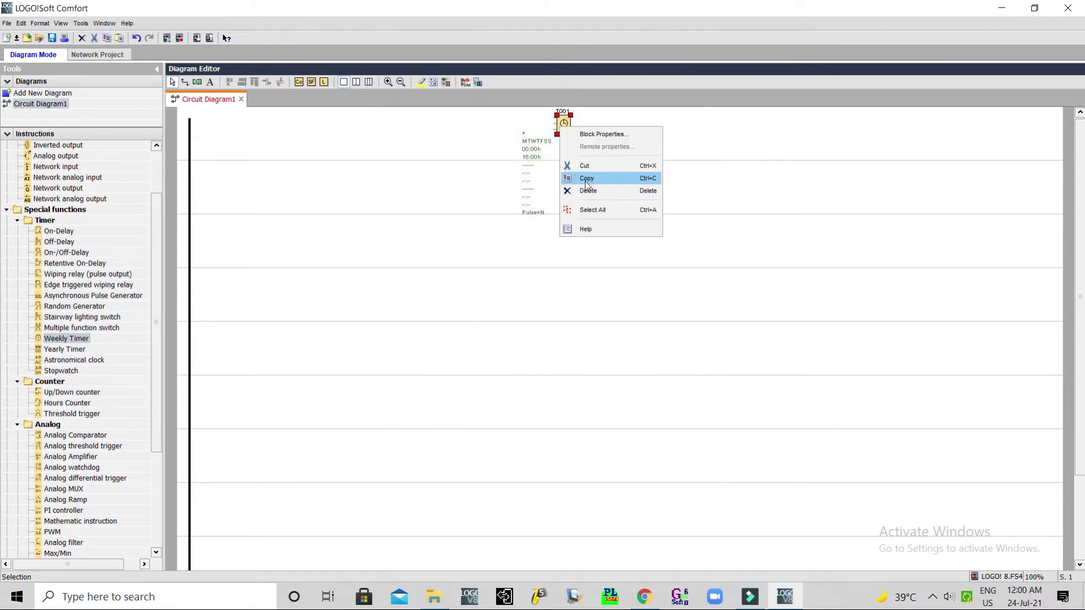
{"action": "left_click", "coordinate": [586, 178]}
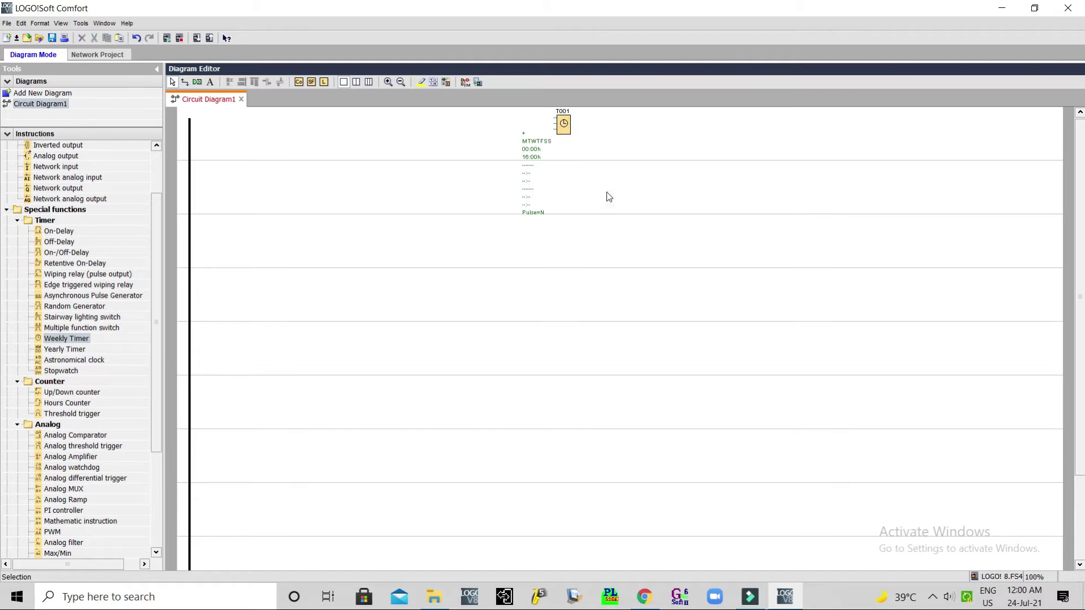
{"action": "key", "text": "ctrl+v"}
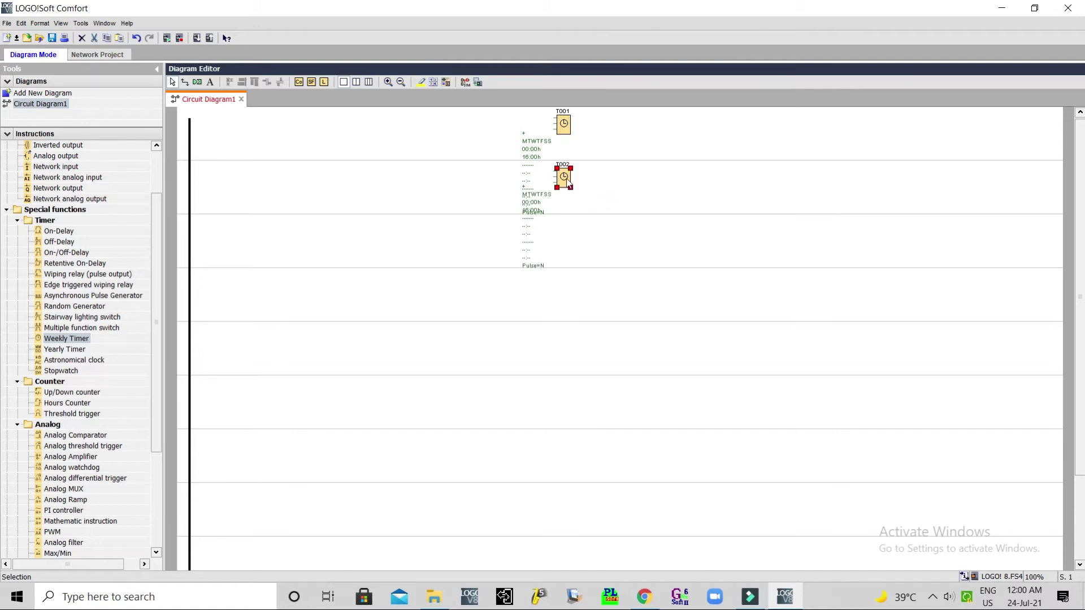
{"action": "mouse_move", "coordinate": [565, 176]}
{"action": "left_mouse_down"}
{"action": "mouse_move", "coordinate": [617, 177]}
{"action": "mouse_move", "coordinate": [618, 125]}
{"action": "left_mouse_up"}
{"action": "left_click", "coordinate": [651, 153]}
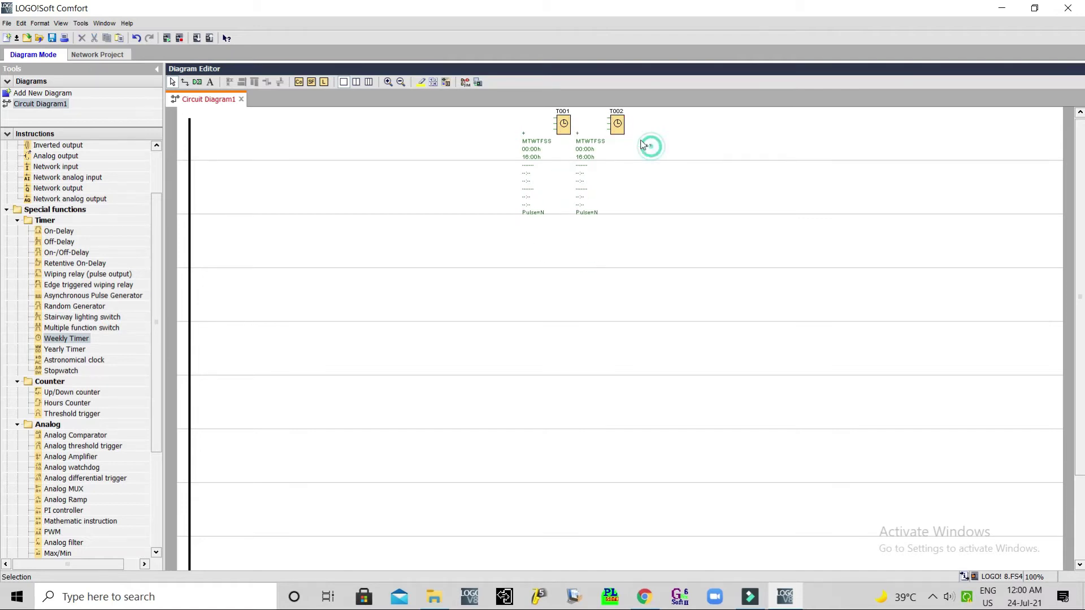
- Set T002 to switch on at 16:00 and off at 00:00 daily
{"action": "double_click", "coordinate": [619, 127]}
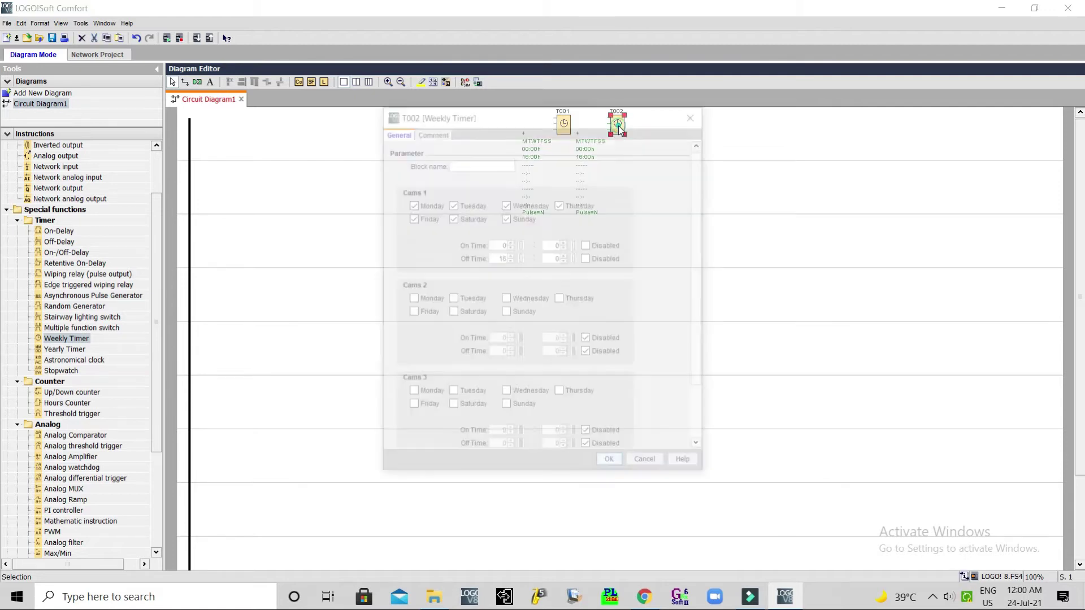
{"action": "double_click", "coordinate": [502, 244]}
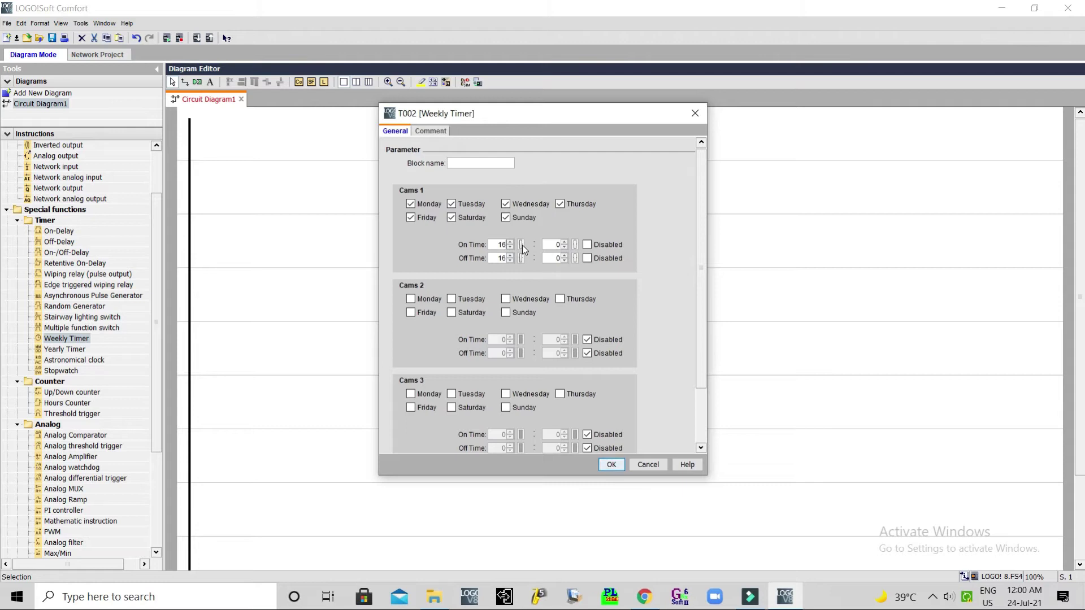
{"action": "type", "text": "16"}
{"action": "double_click", "coordinate": [504, 257]}
{"action": "type", "text": "8"}
{"action": "left_click", "coordinate": [610, 465]}
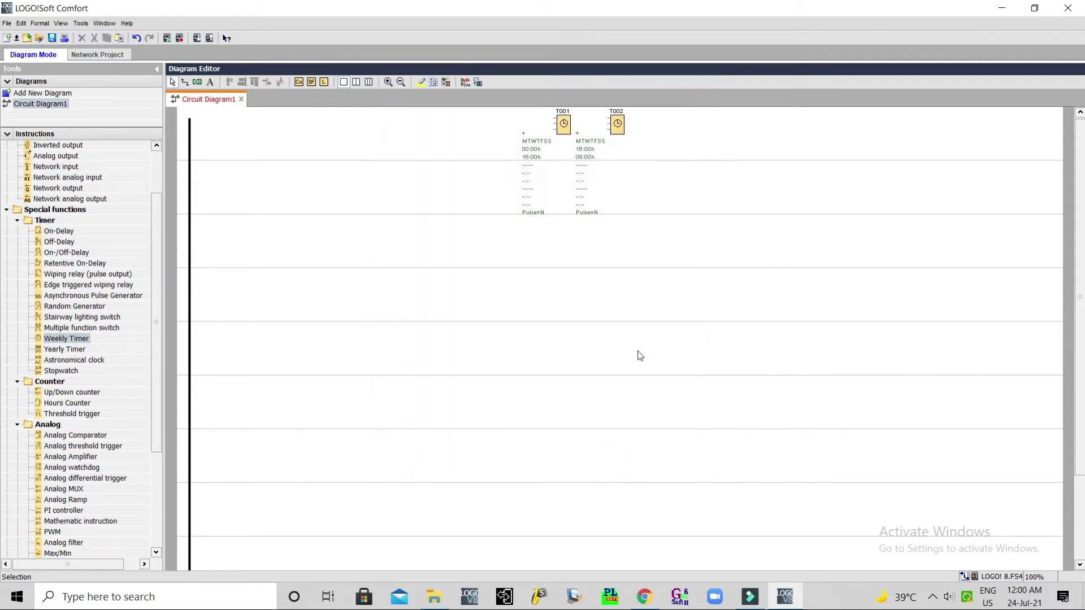
- Paste a third timer T003 and give it an 08:00 on time and 00:00 off time
{"action": "left_click", "coordinate": [639, 355]}
{"action": "left_click_drag", "start_coordinate": [617, 337], "coordinate": [672, 127]}
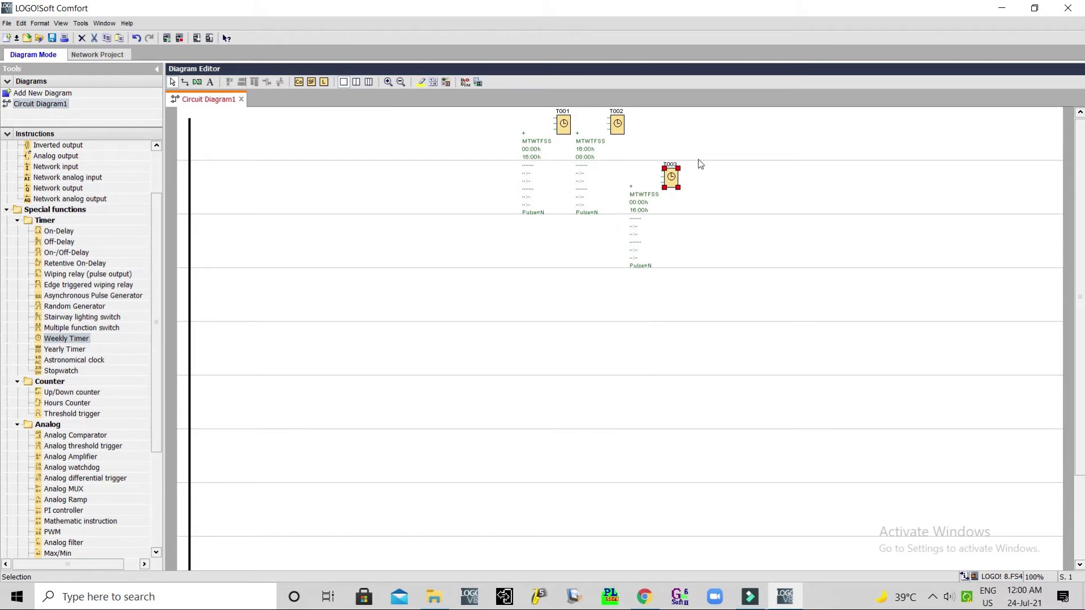
{"action": "double_click", "coordinate": [672, 125]}
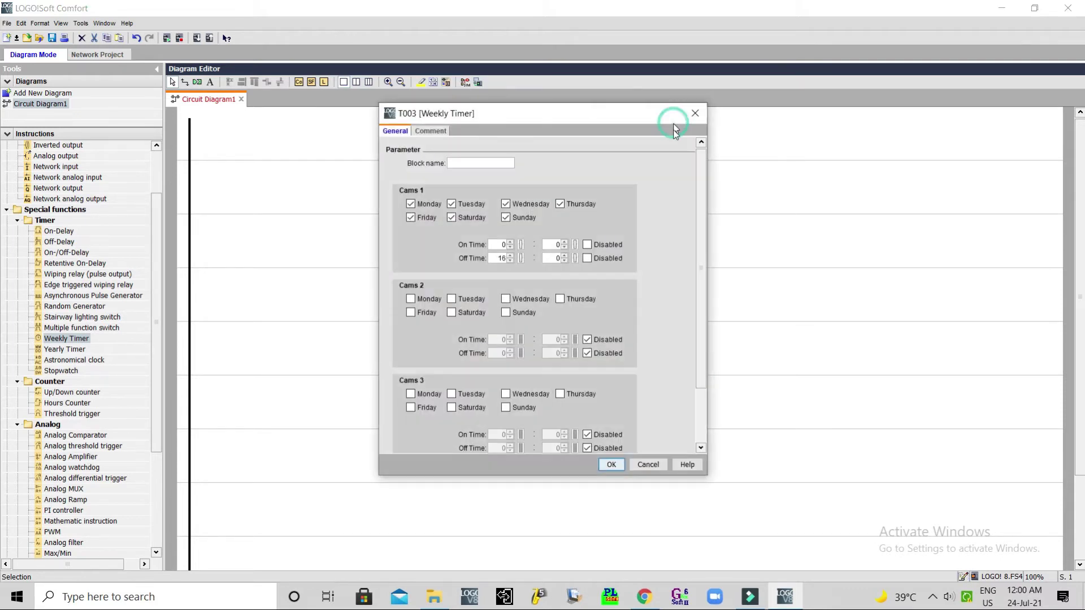
{"action": "left_click", "coordinate": [503, 244]}
{"action": "type", "text": "8"}
{"action": "double_click", "coordinate": [504, 257]}
{"action": "left_click", "coordinate": [557, 259]}
{"action": "left_click", "coordinate": [611, 466]}
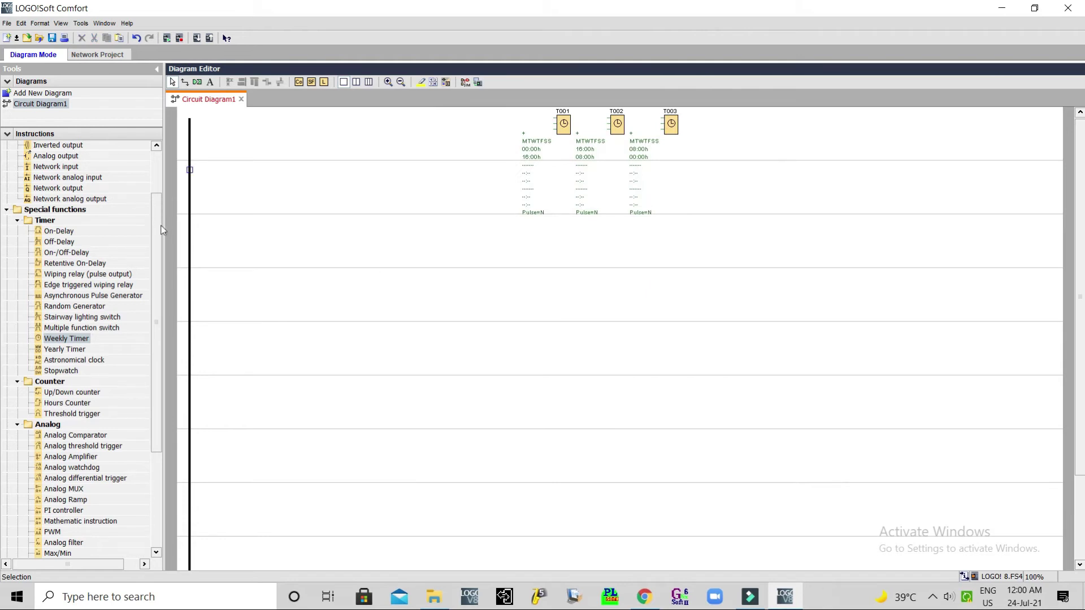
{"action": "scroll", "coordinate": [156, 224], "scroll_direction": "up", "scroll_amount": 3}
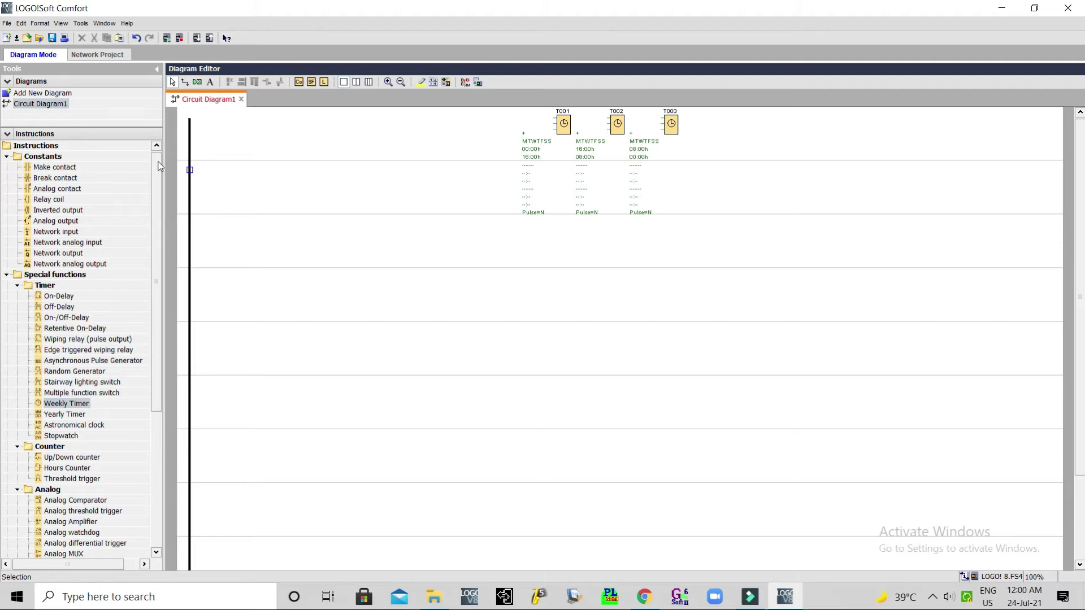
- Place a normally open contact assigned to timer T001 on the first rung
{"action": "left_click", "coordinate": [54, 167]}
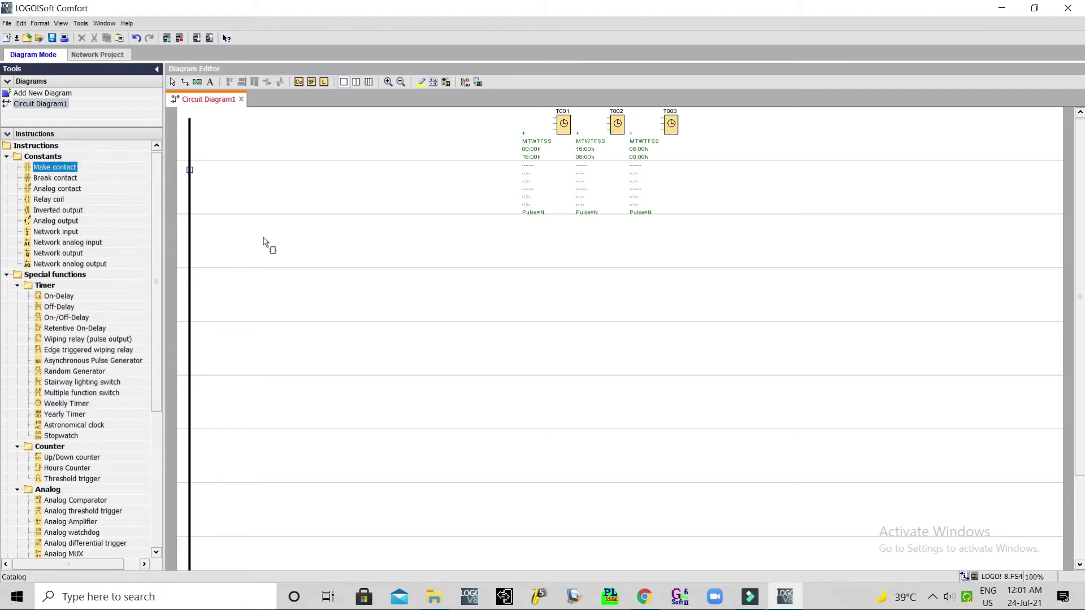
{"action": "left_click", "coordinate": [244, 237]}
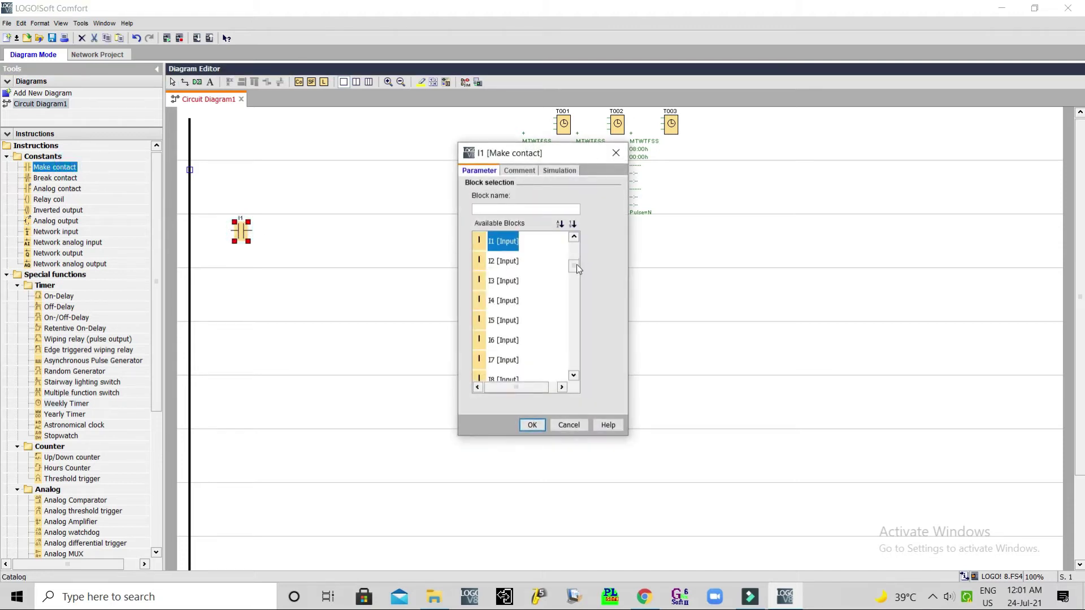
{"action": "left_click_drag", "start_coordinate": [574, 255], "coordinate": [574, 268]}
{"action": "scroll", "coordinate": [542, 331], "scroll_direction": "down", "scroll_amount": 5}
{"action": "scroll", "coordinate": [543, 331], "scroll_direction": "down", "scroll_amount": 3}
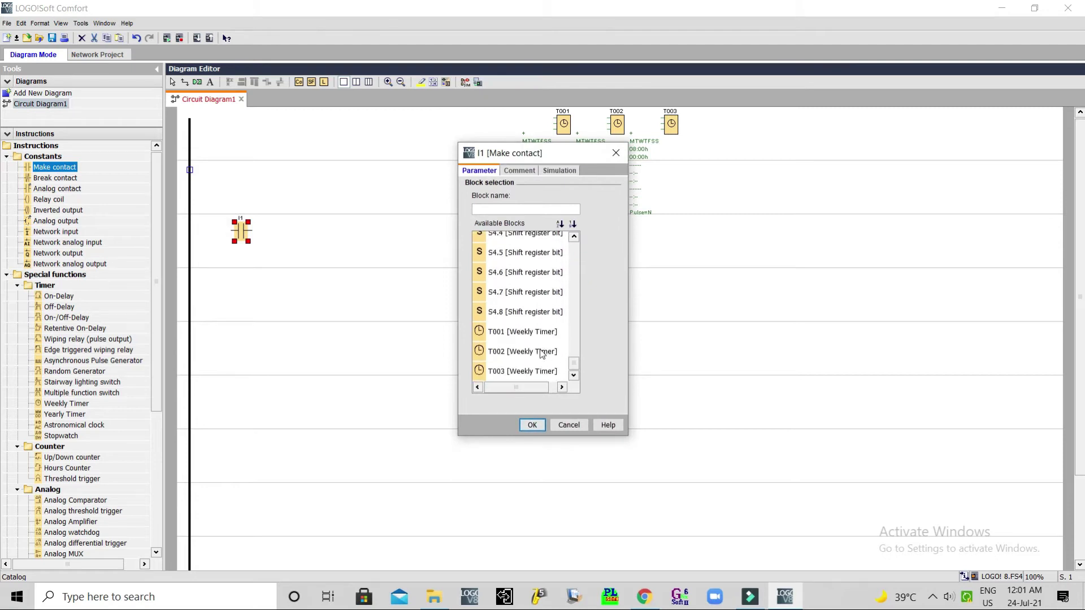
{"action": "left_click", "coordinate": [522, 373]}
{"action": "left_click", "coordinate": [532, 425]}
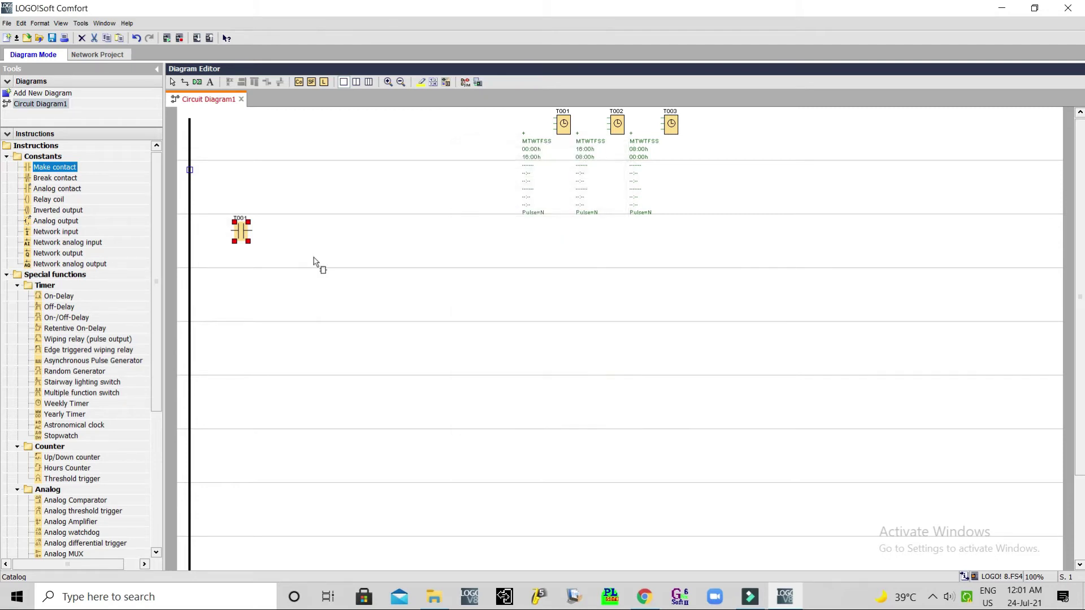
- Add a second contact for input I1 with the comment 'AC-1 AUTO'
{"action": "left_click", "coordinate": [64, 167]}
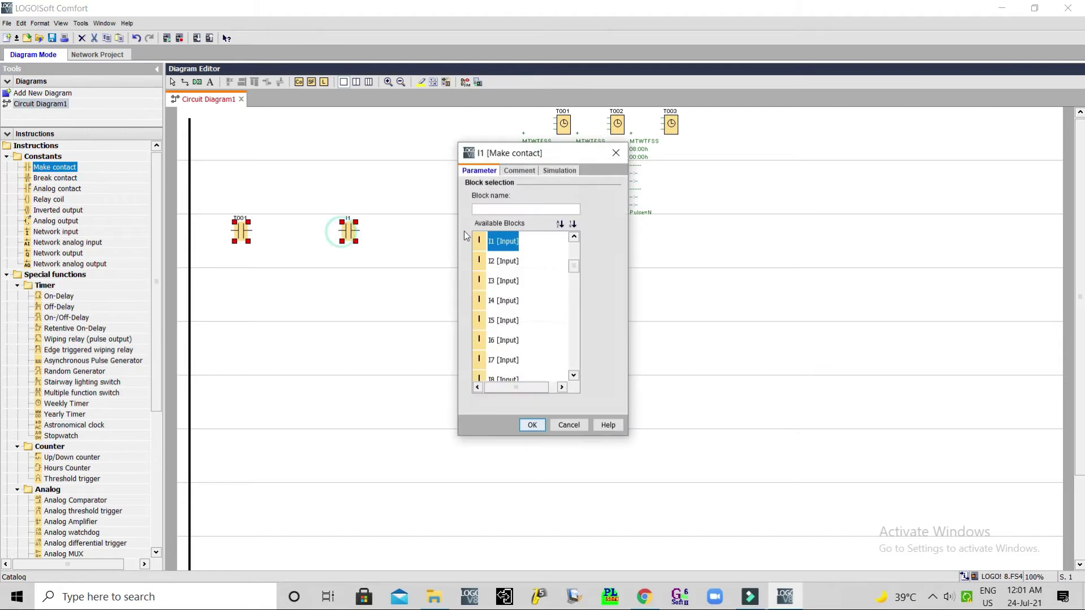
{"action": "double_click", "coordinate": [505, 244]}
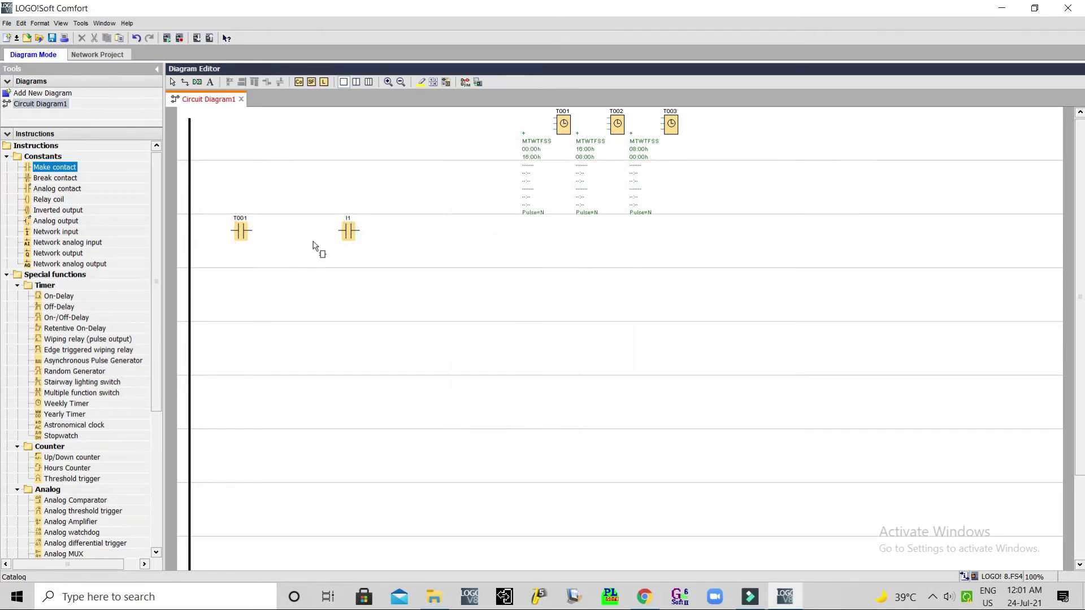
{"action": "left_click", "coordinate": [173, 81]}
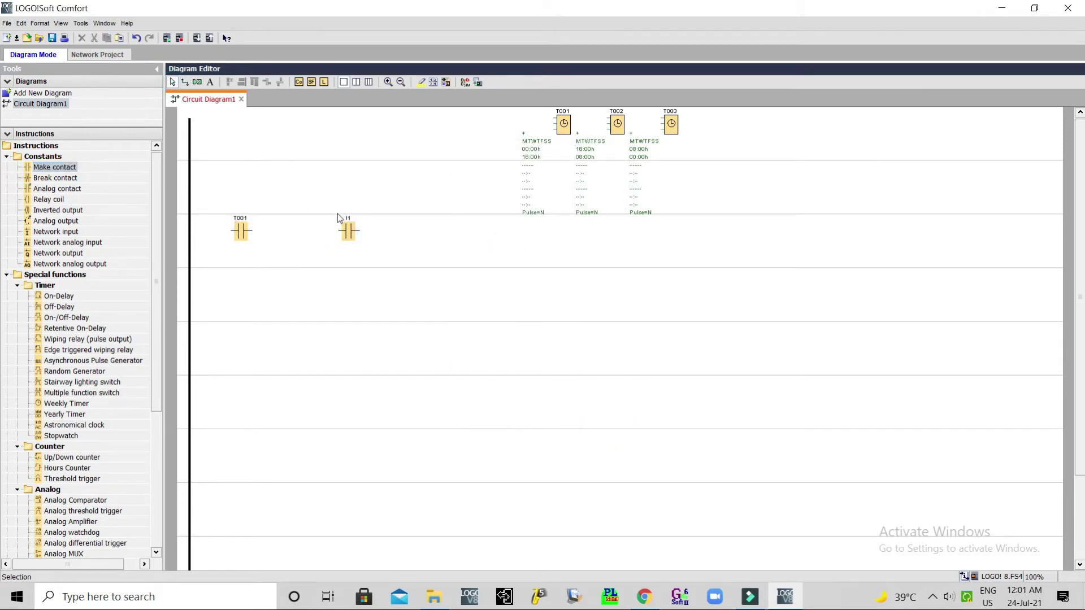
{"action": "double_click", "coordinate": [348, 231]}
{"action": "left_click", "coordinate": [519, 170]}
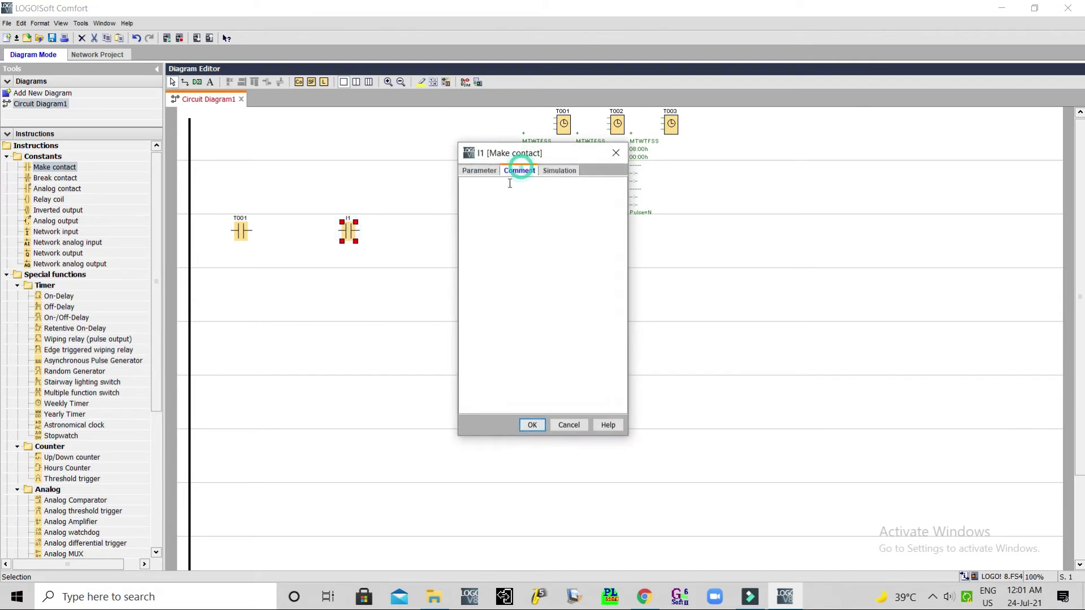
{"action": "left_click", "coordinate": [500, 192]}
{"action": "type", "text": "AC"}
{"action": "type", "text": "AUTO"}
{"action": "left_click", "coordinate": [532, 425]}
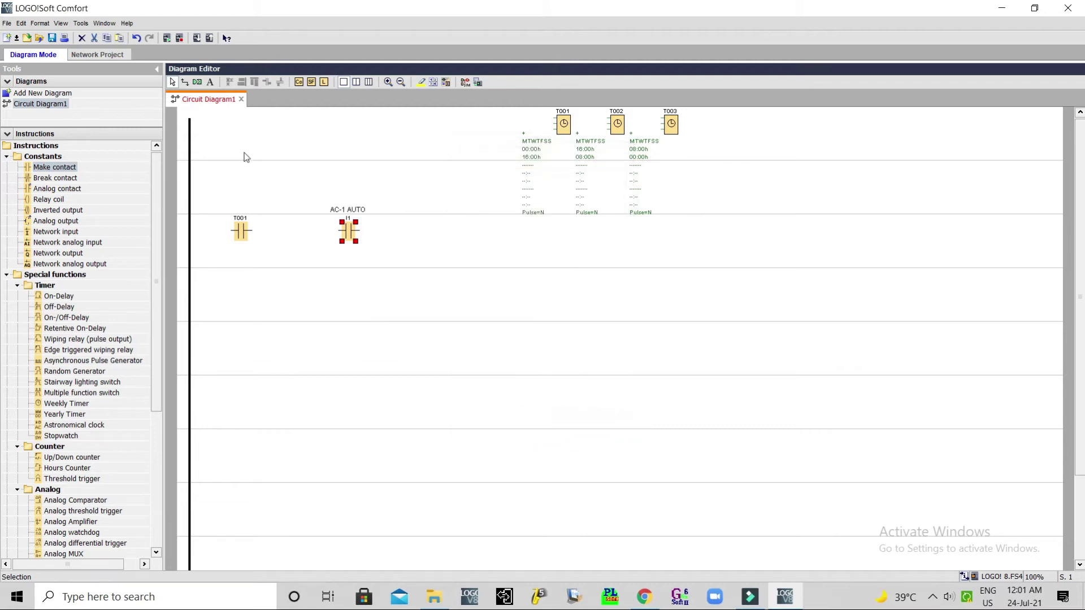
- Add relay coil Q1 and wire the rail, T001, I1 and Q1 in series
{"action": "left_click", "coordinate": [185, 81]}
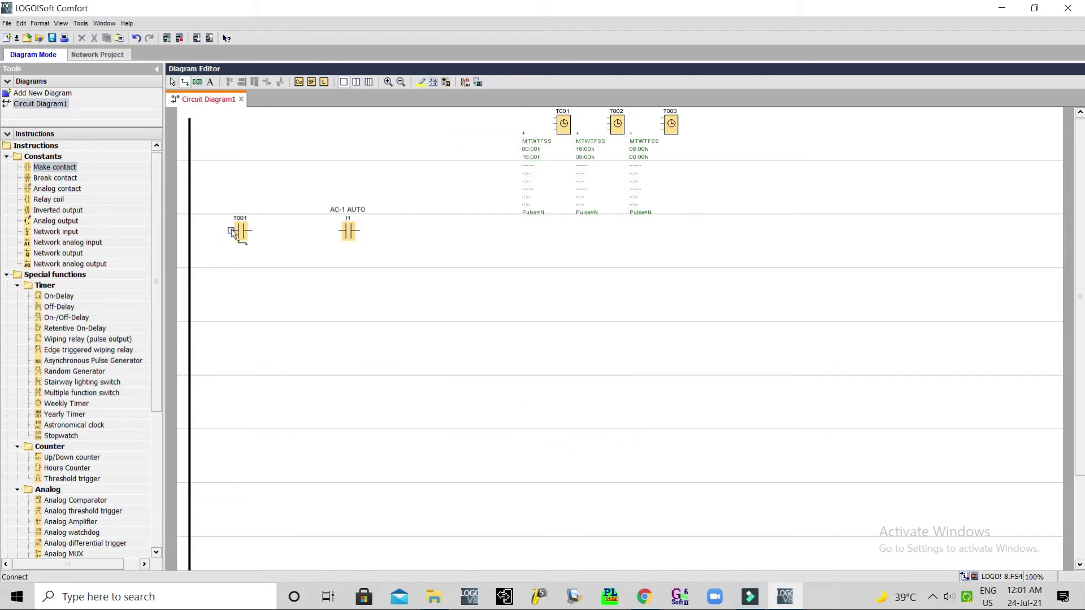
{"action": "mouse_move", "coordinate": [233, 231]}
{"action": "left_mouse_down"}
{"action": "mouse_move", "coordinate": [192, 232]}
{"action": "mouse_move", "coordinate": [342, 230]}
{"action": "left_mouse_up"}
{"action": "left_click", "coordinate": [48, 199]}
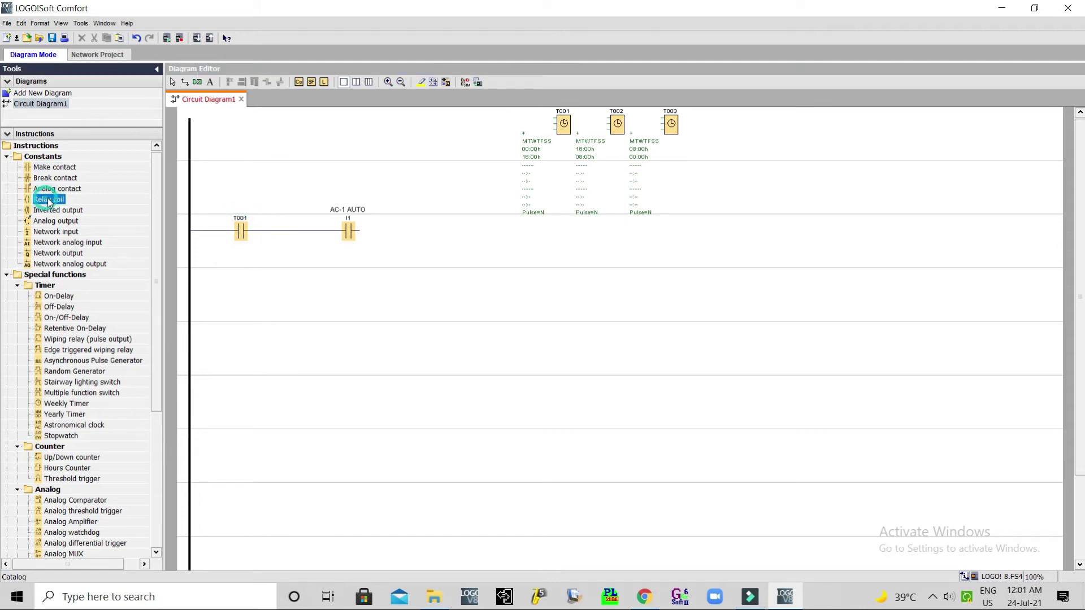
{"action": "left_click", "coordinate": [454, 231]}
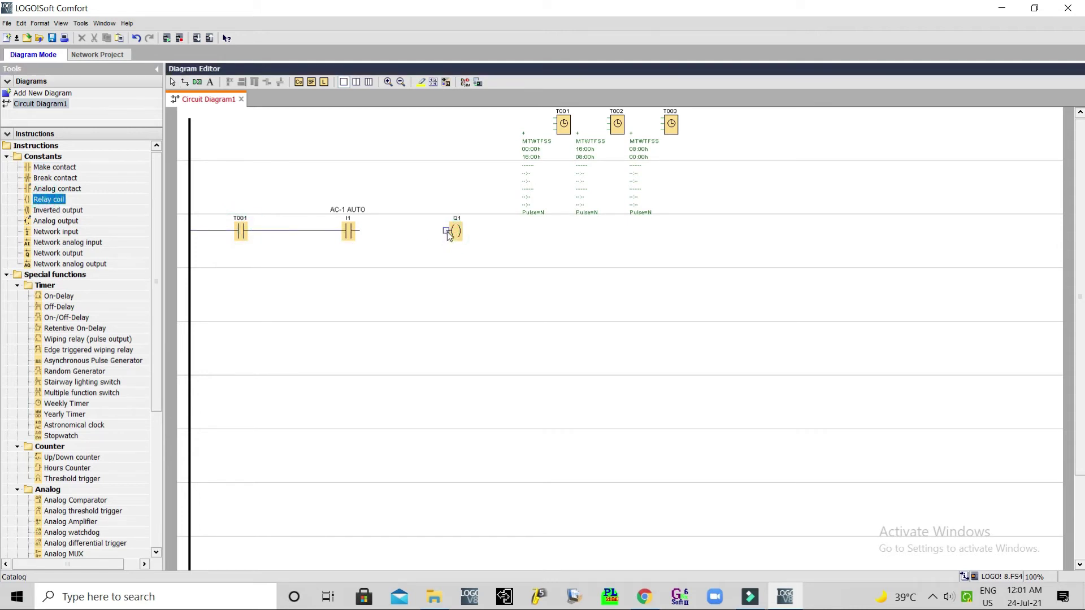
{"action": "left_click_drag", "start_coordinate": [447, 231], "coordinate": [357, 231]}
{"action": "left_click", "coordinate": [171, 83]}
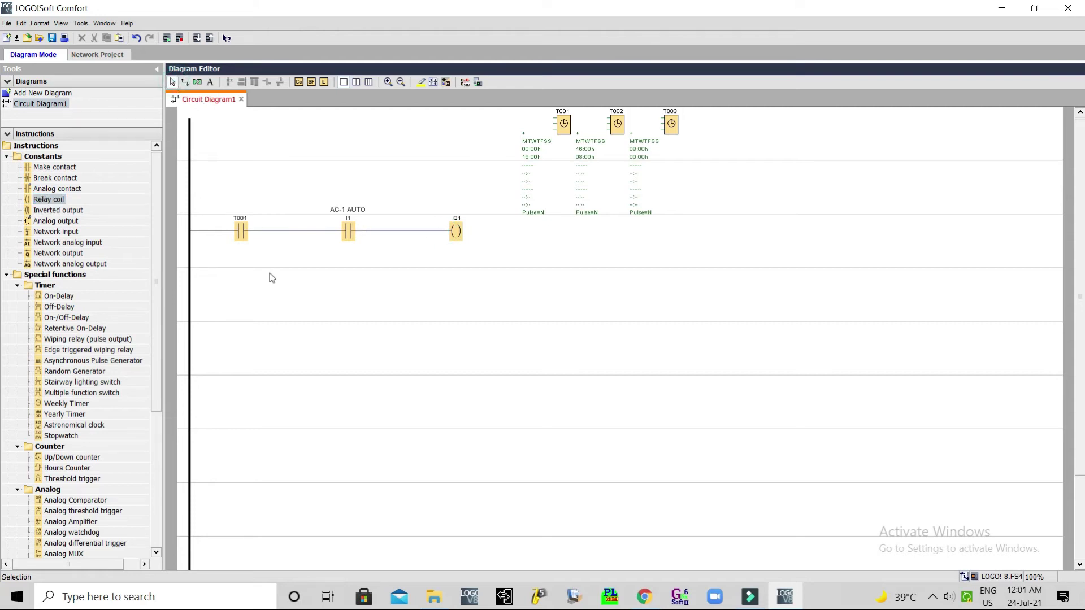
- Place a contact assigned to input I4 below the T001 contact
{"action": "left_click", "coordinate": [54, 168]}
{"action": "left_click", "coordinate": [240, 285]}
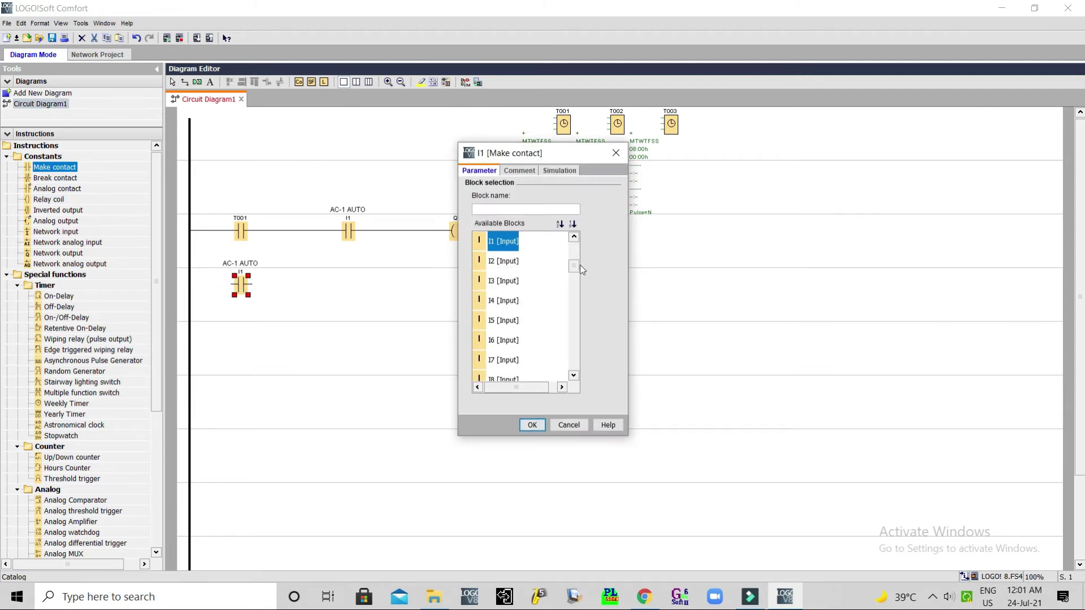
{"action": "scroll", "coordinate": [559, 270], "scroll_direction": "down", "scroll_amount": 2}
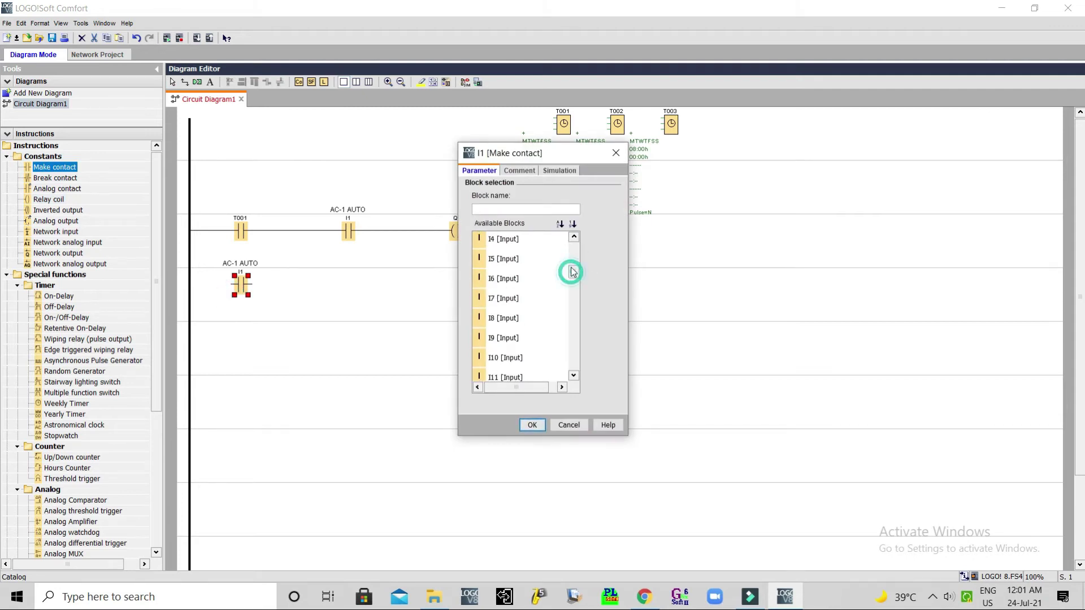
{"action": "scroll", "coordinate": [559, 270], "scroll_direction": "down", "scroll_amount": 1}
{"action": "left_click", "coordinate": [504, 251]}
{"action": "left_click", "coordinate": [531, 425]}
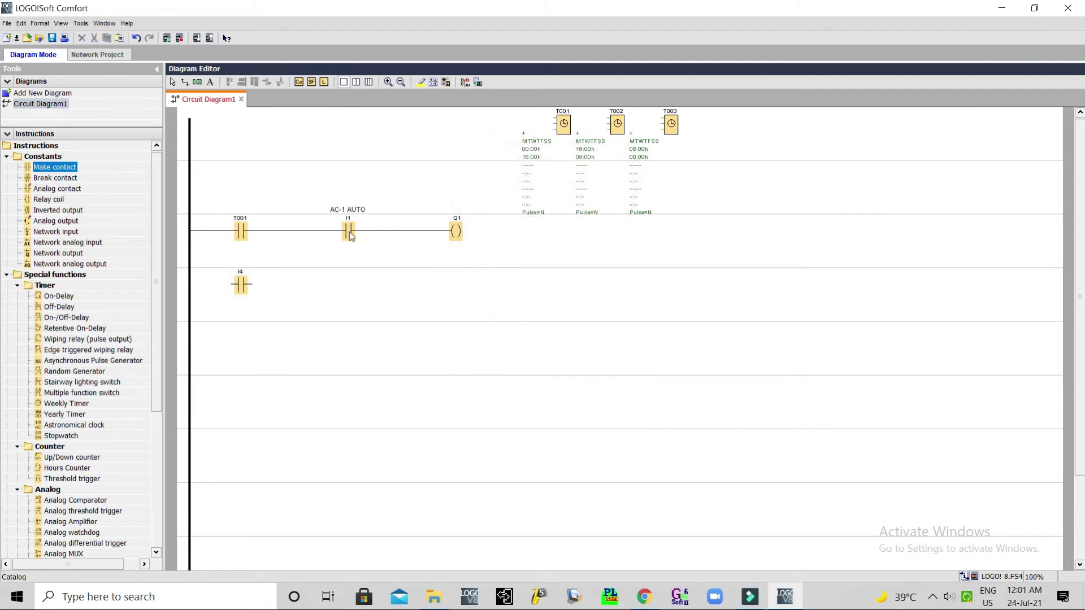
- Comment I4 'HIGH TEMPR' and wire it from the rail to the node before I1
{"action": "double_click", "coordinate": [241, 286]}
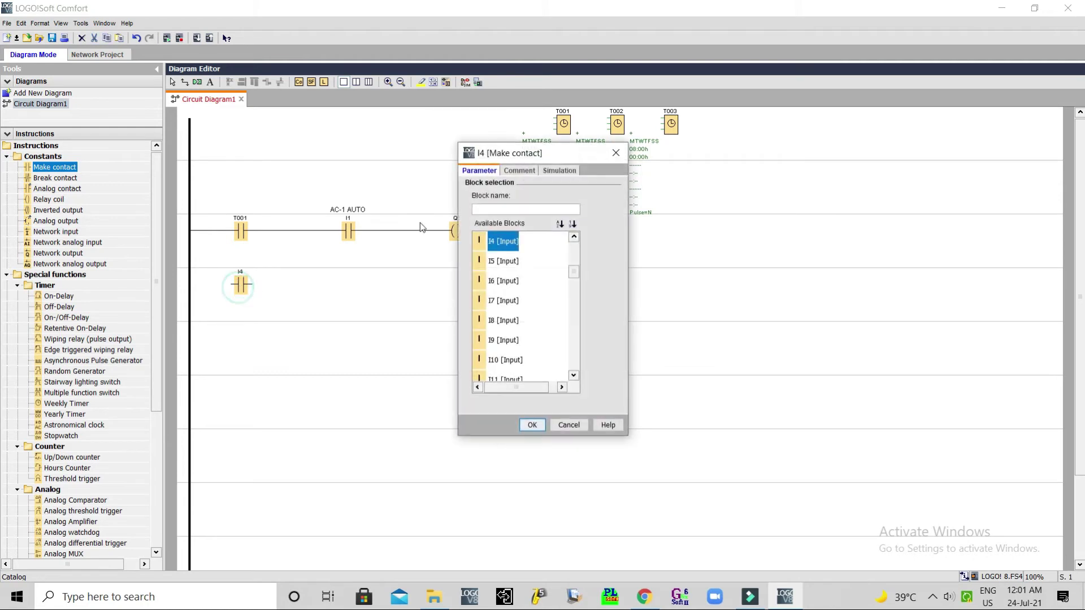
{"action": "left_click", "coordinate": [519, 170]}
{"action": "left_click", "coordinate": [487, 223]}
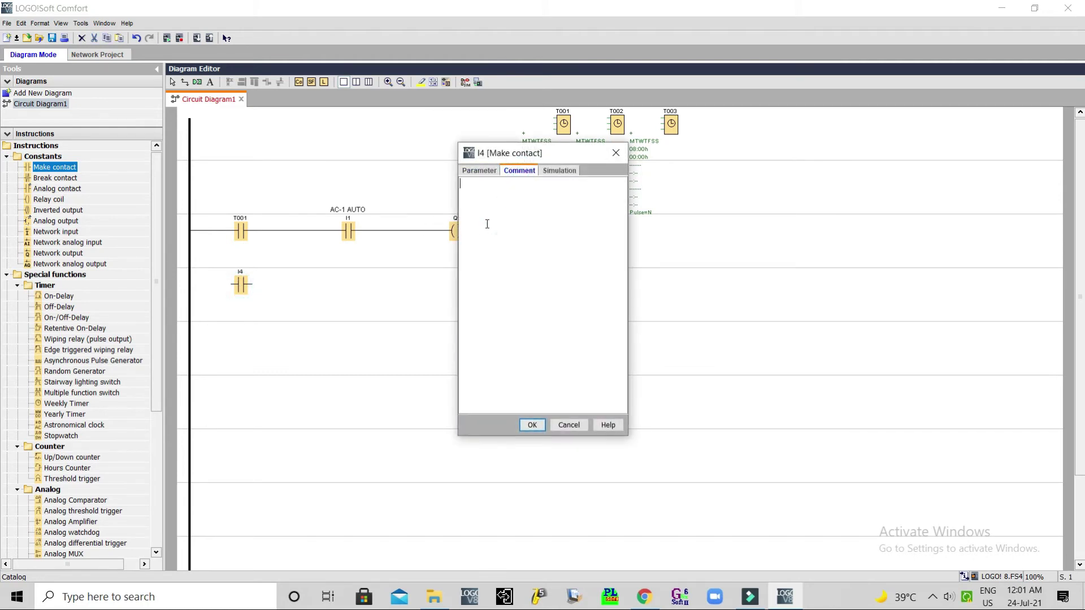
{"action": "type", "text": "HIGH TEMPR"}
{"action": "left_click", "coordinate": [533, 425]}
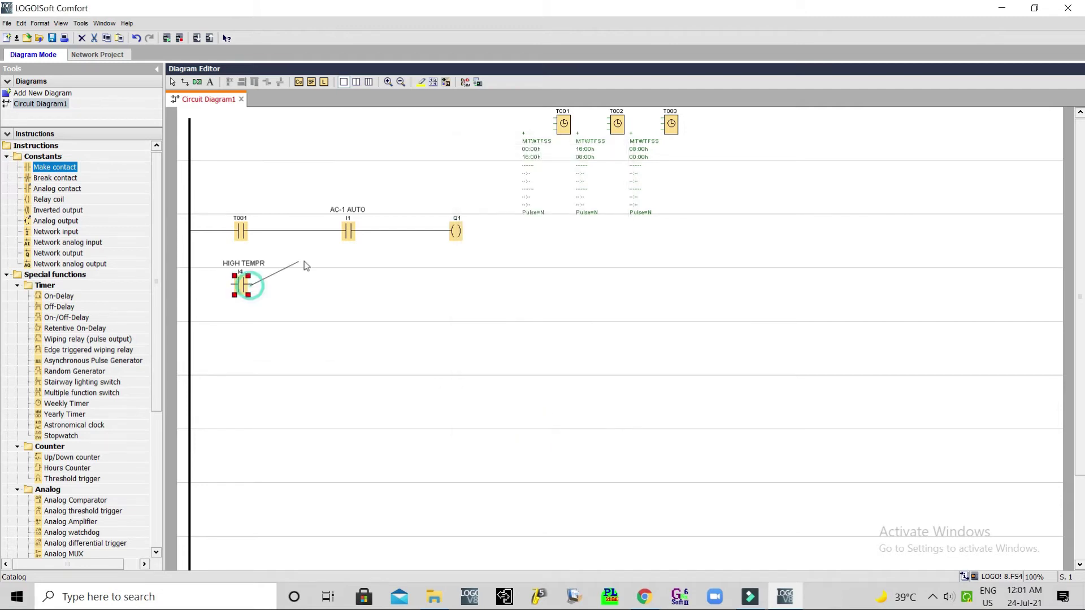
{"action": "left_click_drag", "start_coordinate": [252, 286], "coordinate": [342, 231]}
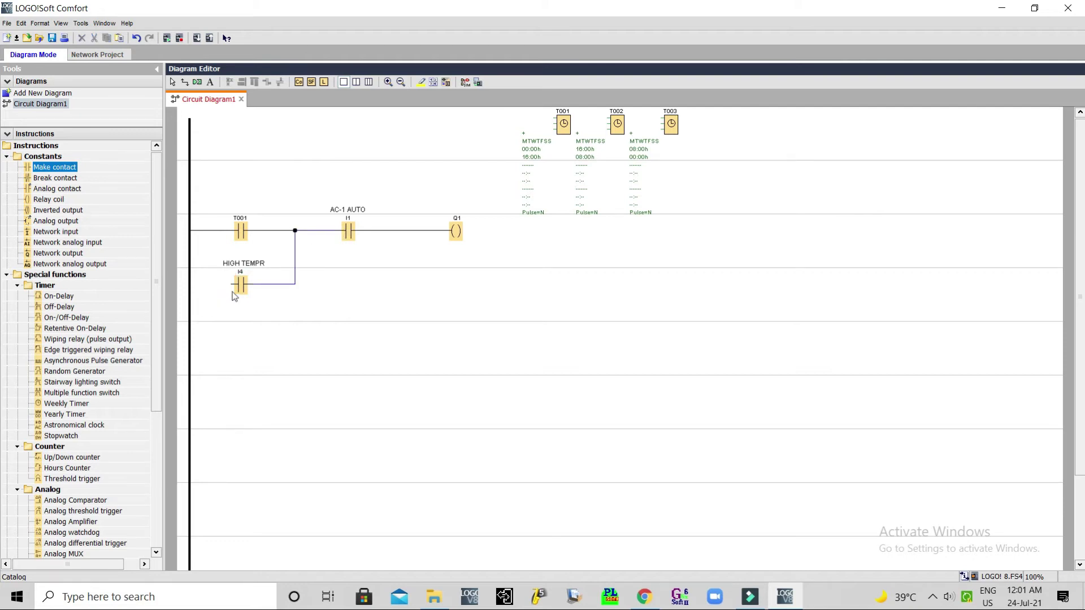
{"action": "left_click_drag", "start_coordinate": [231, 286], "coordinate": [190, 286]}
- Comment coil Q1 'AC-1 ON', then select the whole first rung
{"action": "double_click", "coordinate": [457, 231]}
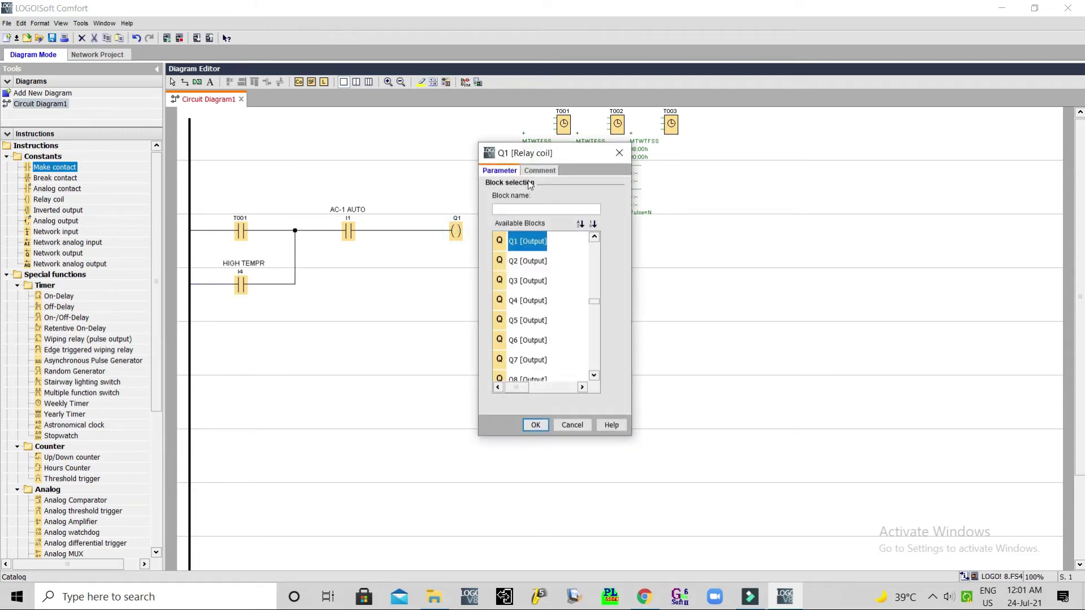
{"action": "left_click", "coordinate": [540, 171]}
{"action": "left_click", "coordinate": [524, 193]}
{"action": "type", "text": "AC"}
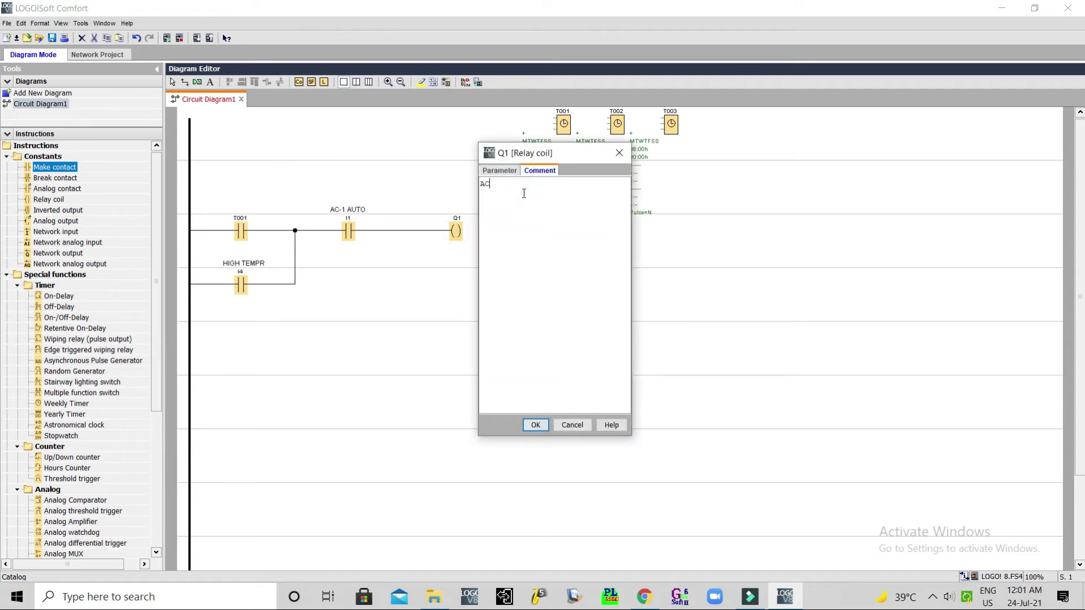
{"action": "type", "text": "-1 ON"}
{"action": "left_click", "coordinate": [536, 425]}
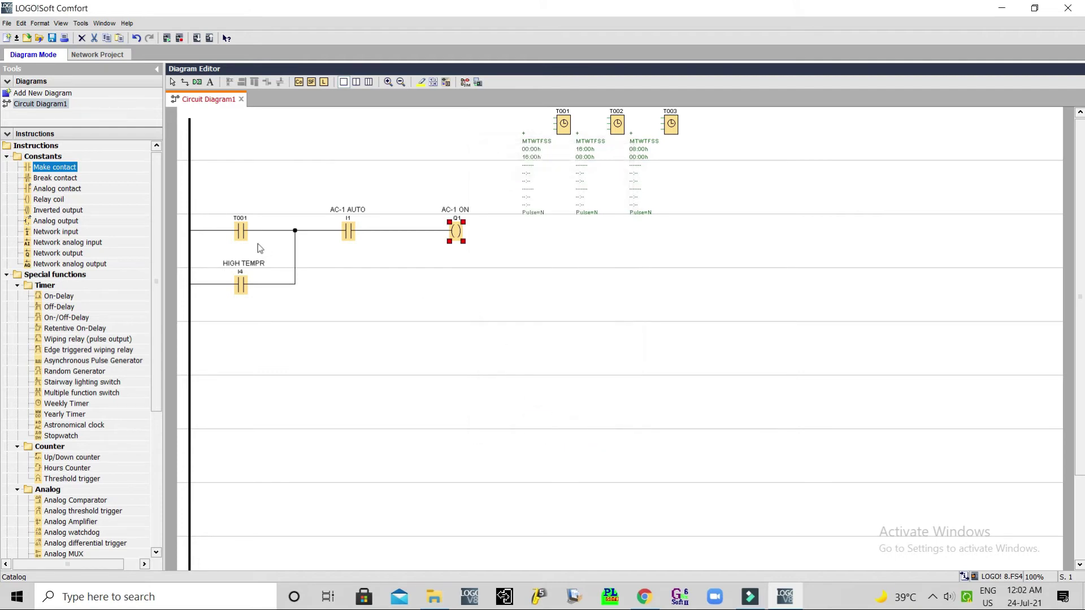
{"action": "left_click", "coordinate": [172, 82]}
{"action": "left_click", "coordinate": [466, 427]}
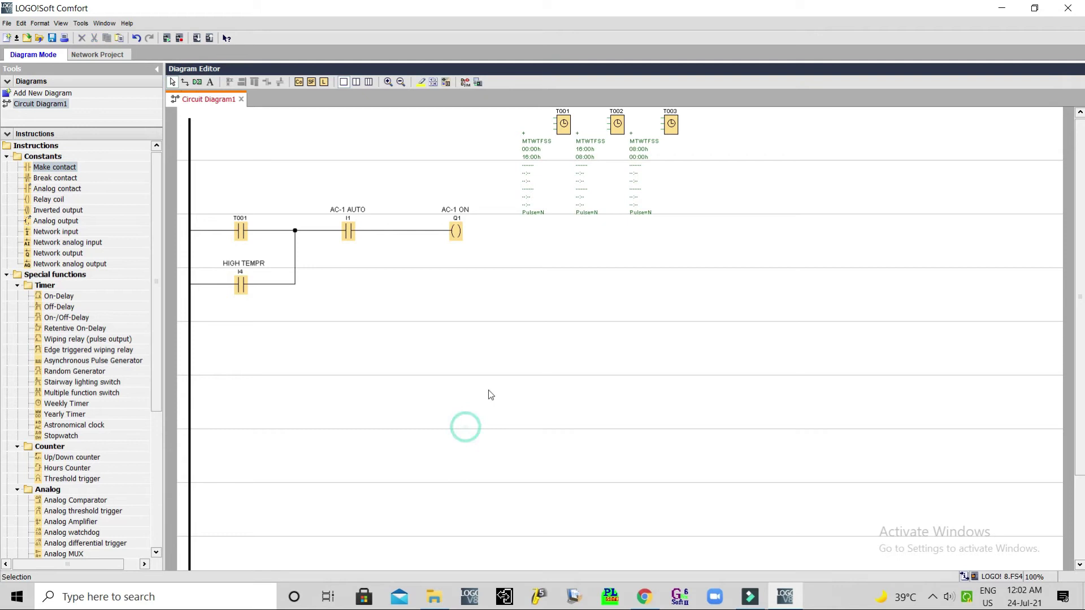
{"action": "left_click_drag", "start_coordinate": [488, 390], "coordinate": [174, 180]}
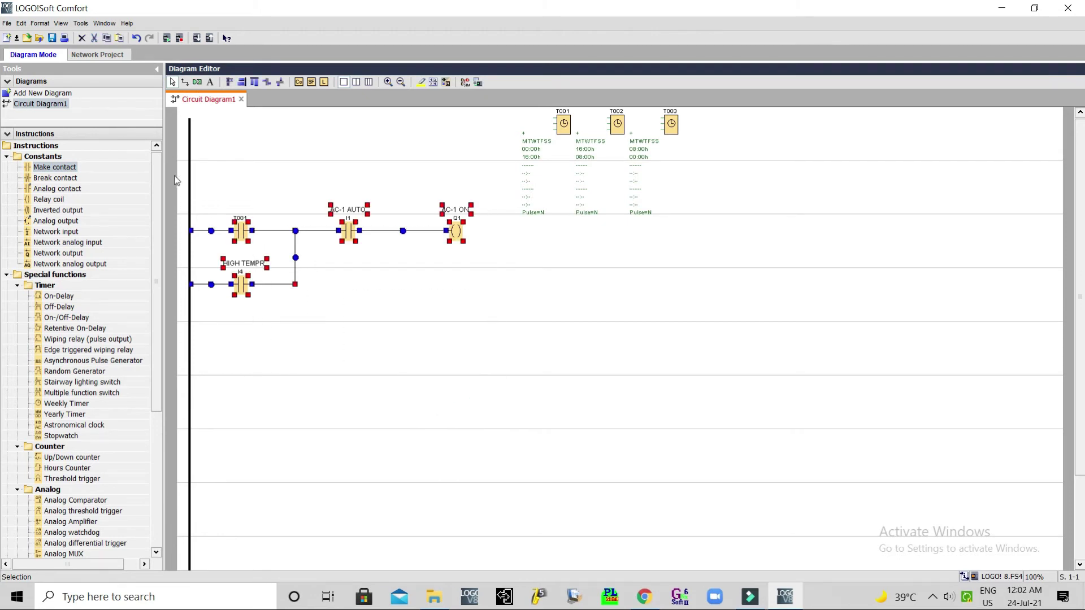
- Delete the accidentally placed weekly timer T004
{"action": "left_click", "coordinate": [291, 365]}
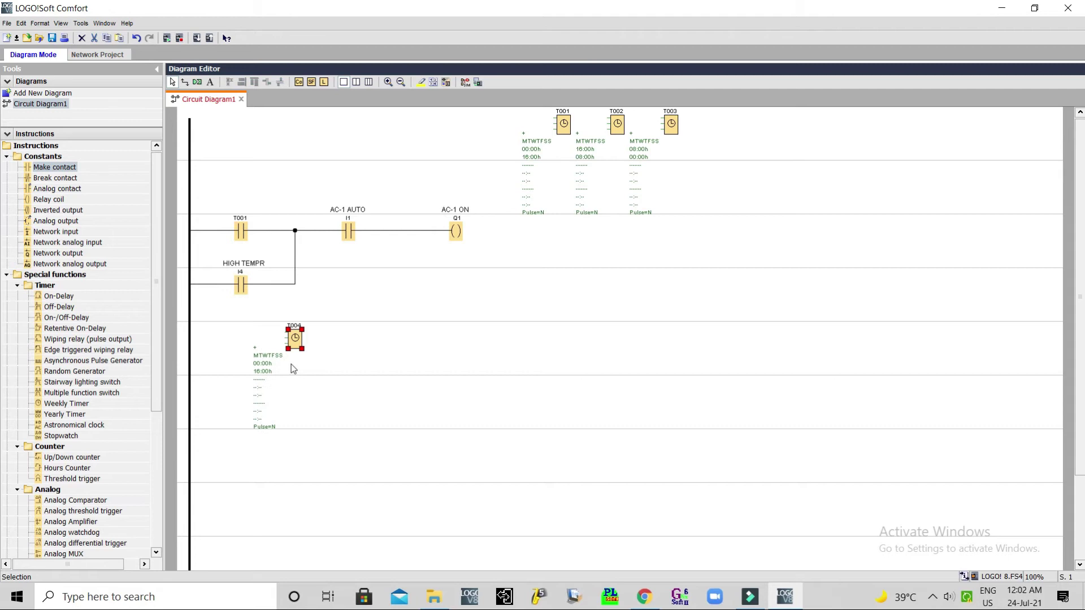
{"action": "left_click", "coordinate": [294, 341]}
{"action": "key", "text": "Delete"}
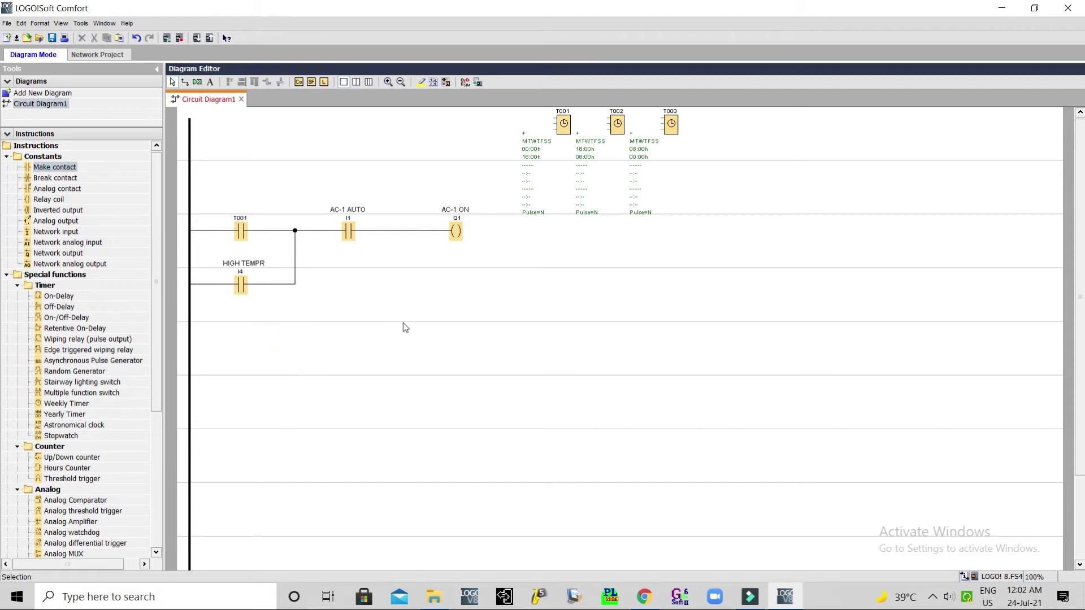
- Copy the first rung below and wire its two parallel contacts to the left rail
{"action": "left_click_drag", "start_coordinate": [521, 321], "coordinate": [179, 202]}
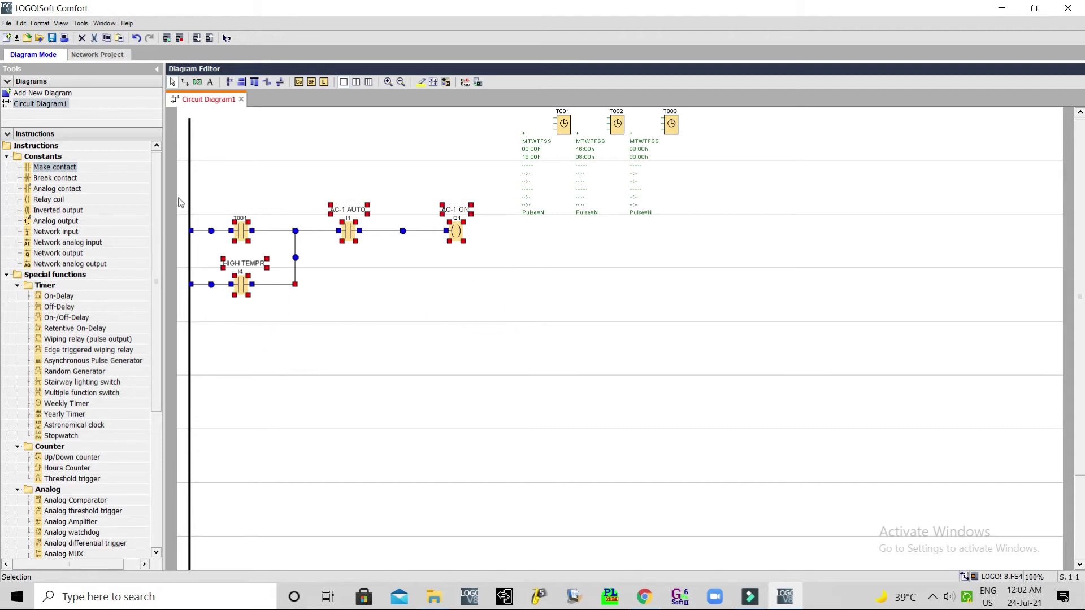
{"action": "key", "text": "ctrl+c"}
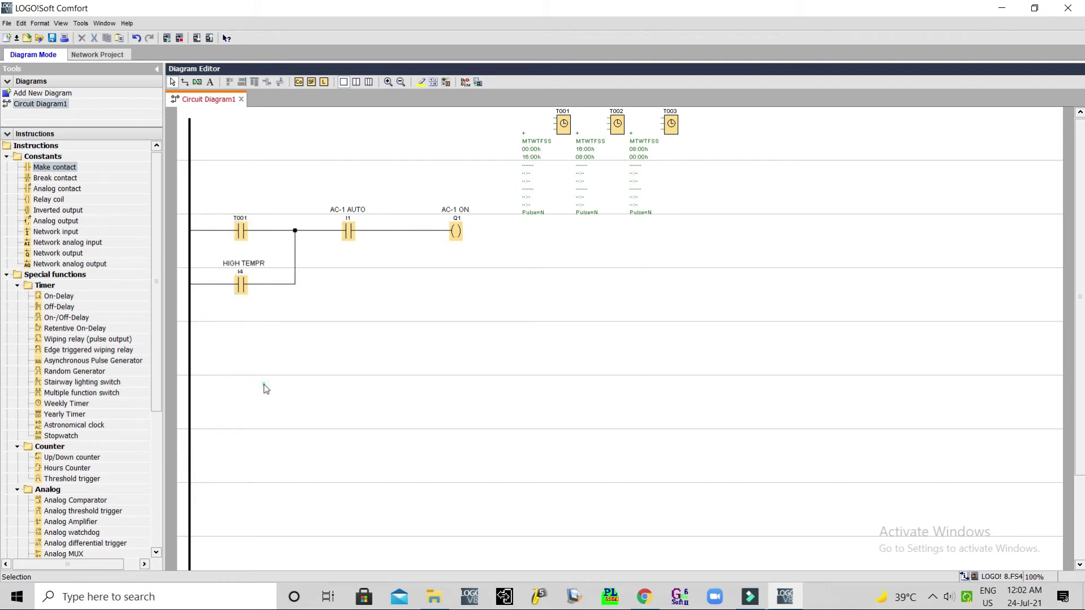
{"action": "left_click", "coordinate": [265, 388]}
{"action": "key", "text": "ctrl+v"}
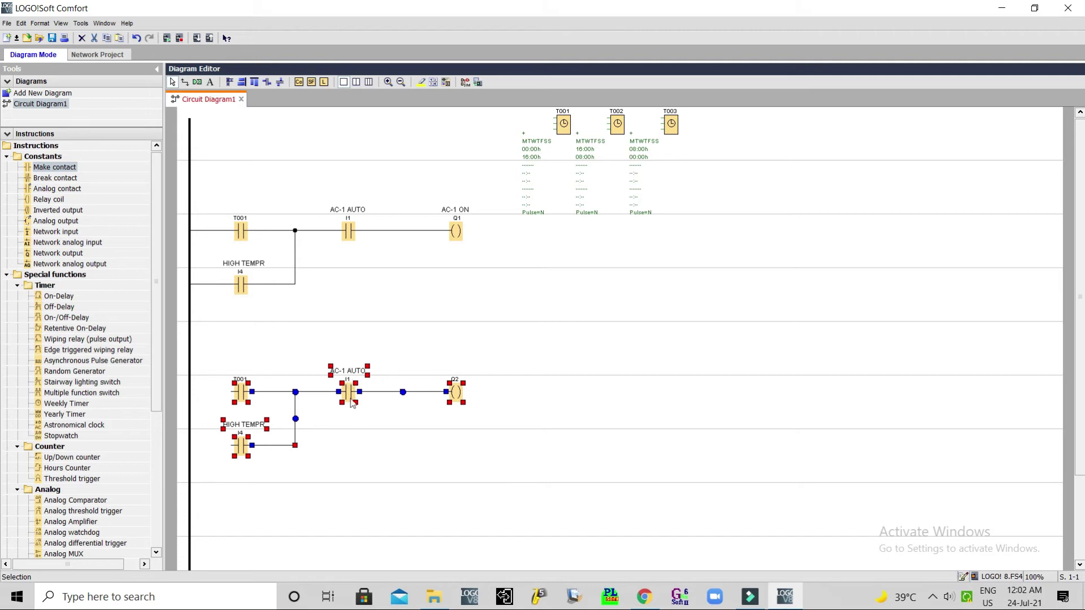
{"action": "left_click", "coordinate": [332, 412]}
{"action": "left_click_drag", "start_coordinate": [231, 393], "coordinate": [191, 392]}
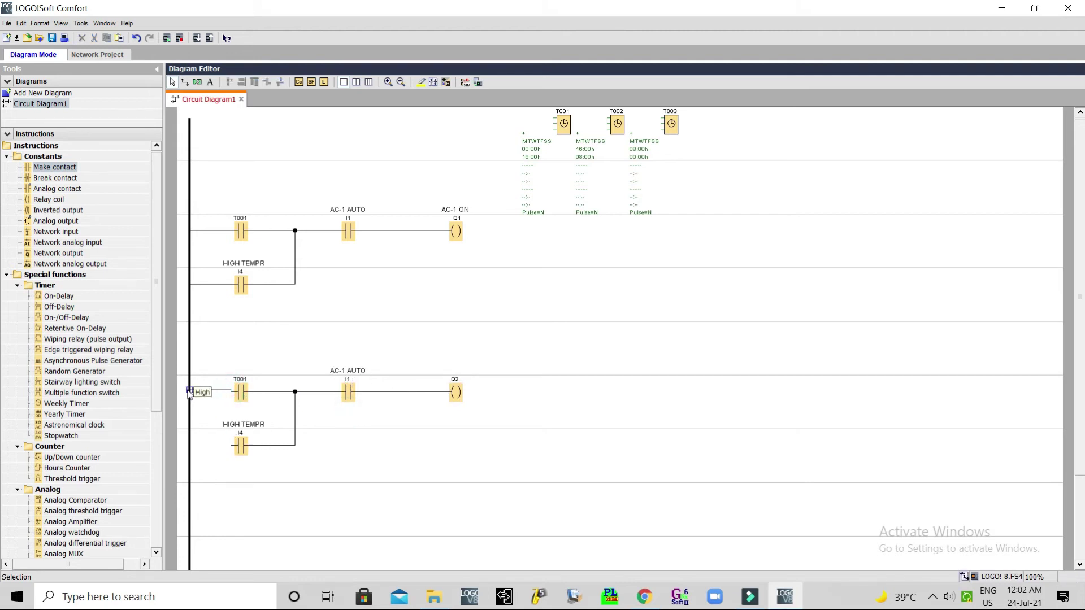
{"action": "left_click_drag", "start_coordinate": [231, 448], "coordinate": [192, 447]}
- Assign the new rung's contacts to timer T002 and input I2
{"action": "double_click", "coordinate": [241, 391]}
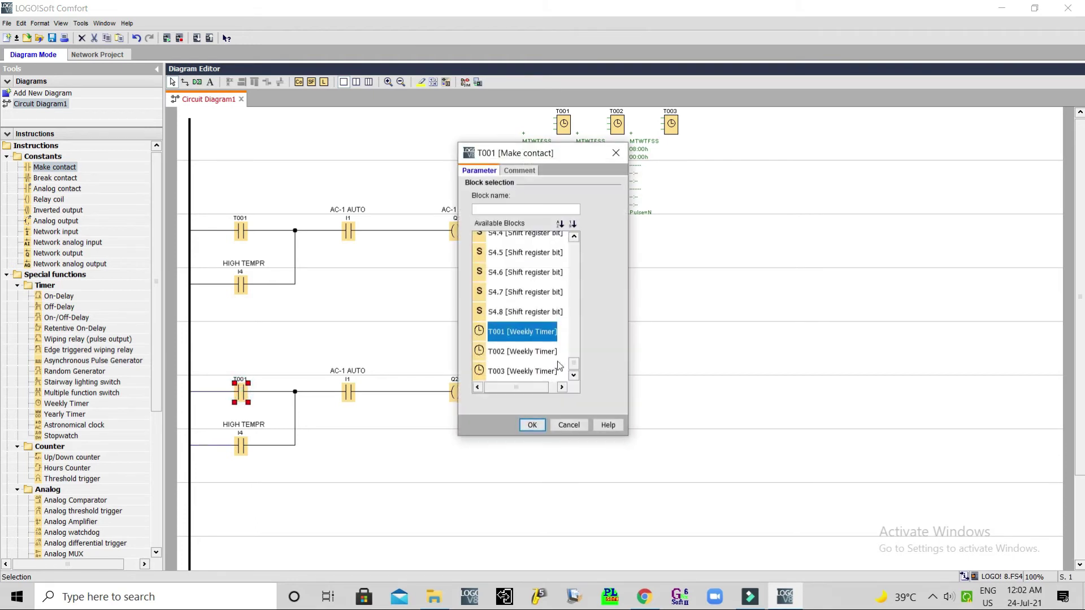
{"action": "left_click", "coordinate": [522, 351]}
{"action": "left_click", "coordinate": [532, 424]}
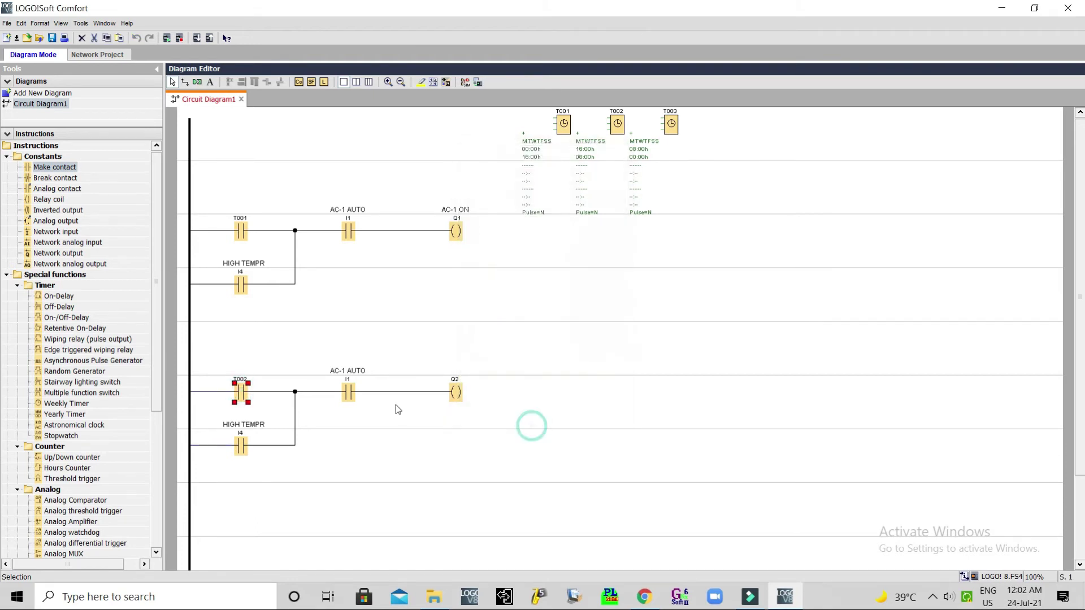
{"action": "double_click", "coordinate": [347, 392]}
{"action": "left_click", "coordinate": [504, 262]}
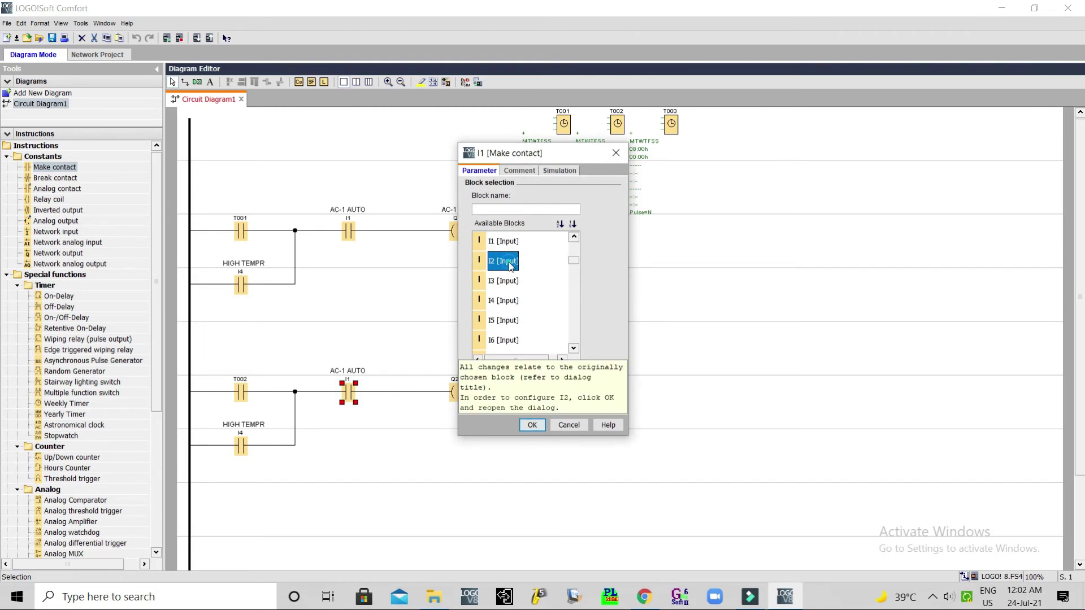
{"action": "left_click", "coordinate": [531, 426]}
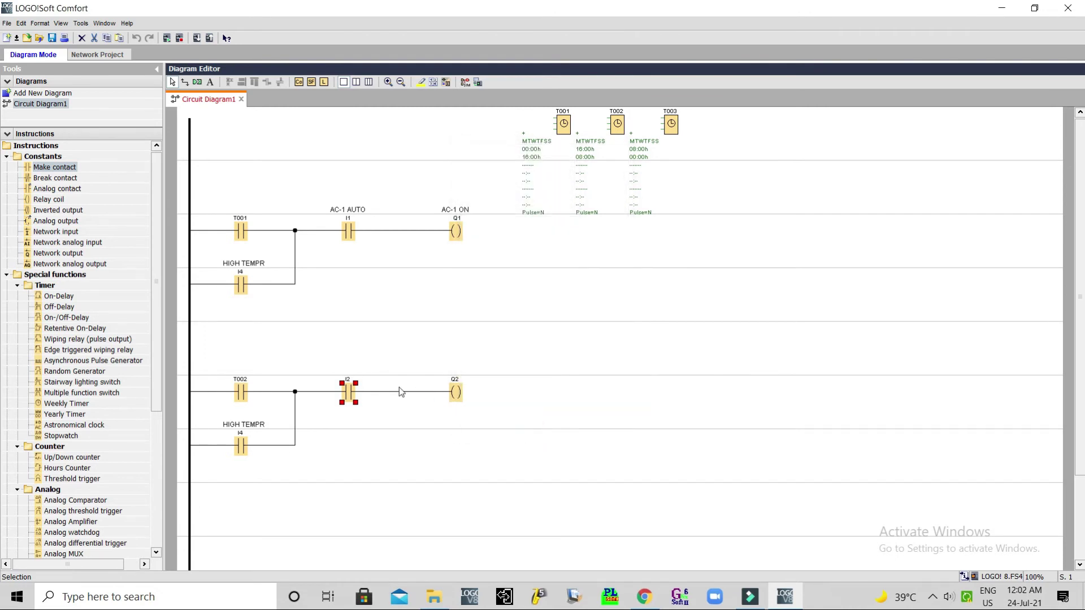
- Comment input I2 'AC-2 AUTO' and coil Q2 'AC-2 ON'
{"action": "double_click", "coordinate": [347, 392]}
{"action": "left_click", "coordinate": [518, 171]}
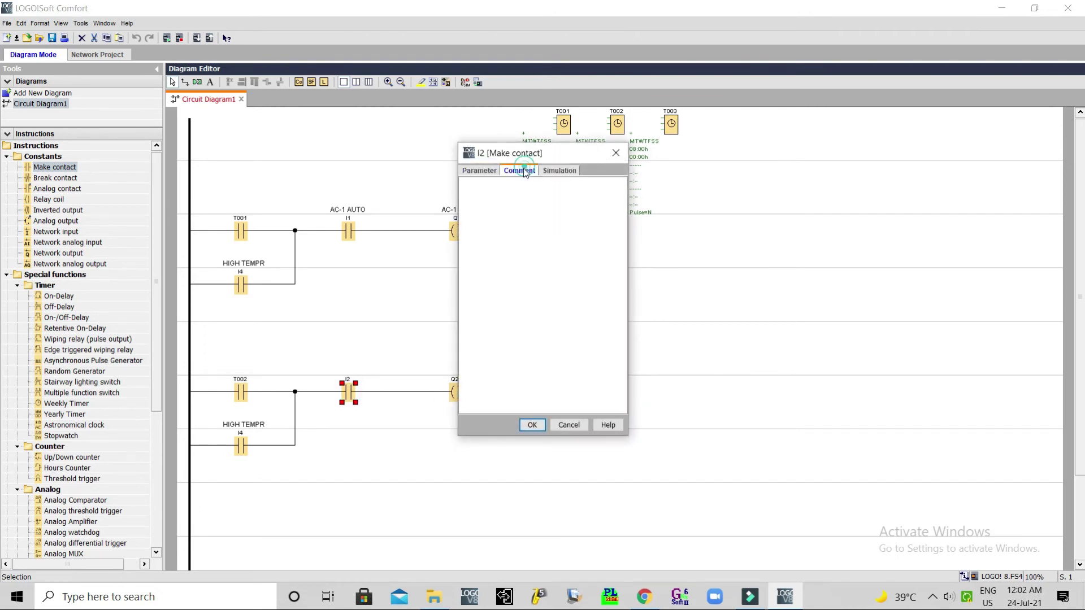
{"action": "left_click", "coordinate": [511, 196]}
{"action": "type", "text": "A"}
{"action": "type", "text": "UTO"}
{"action": "left_click", "coordinate": [532, 425]}
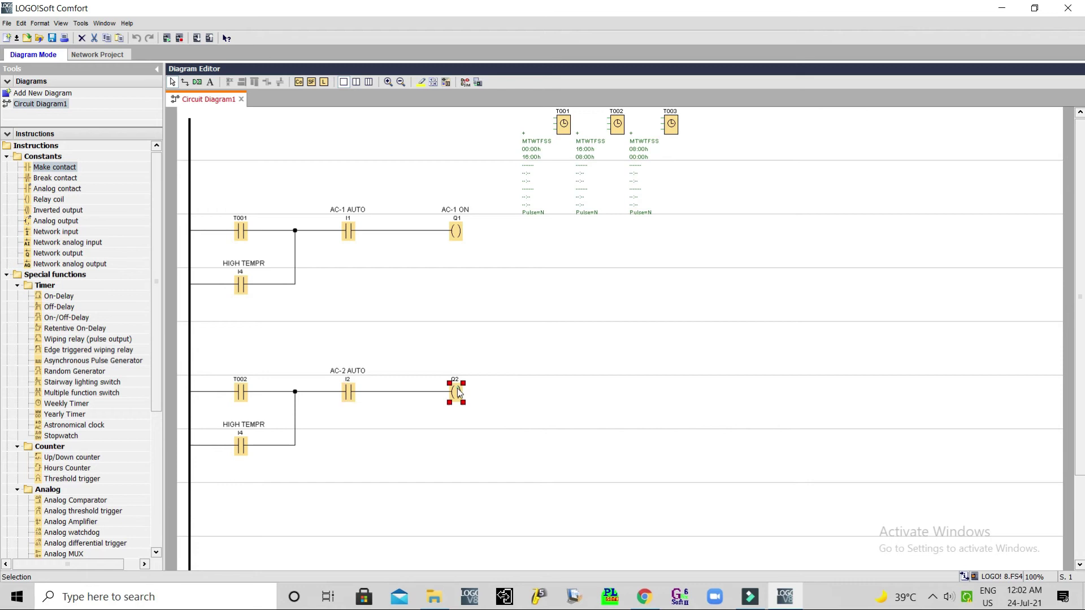
{"action": "double_click", "coordinate": [456, 390]}
{"action": "left_click", "coordinate": [537, 170]}
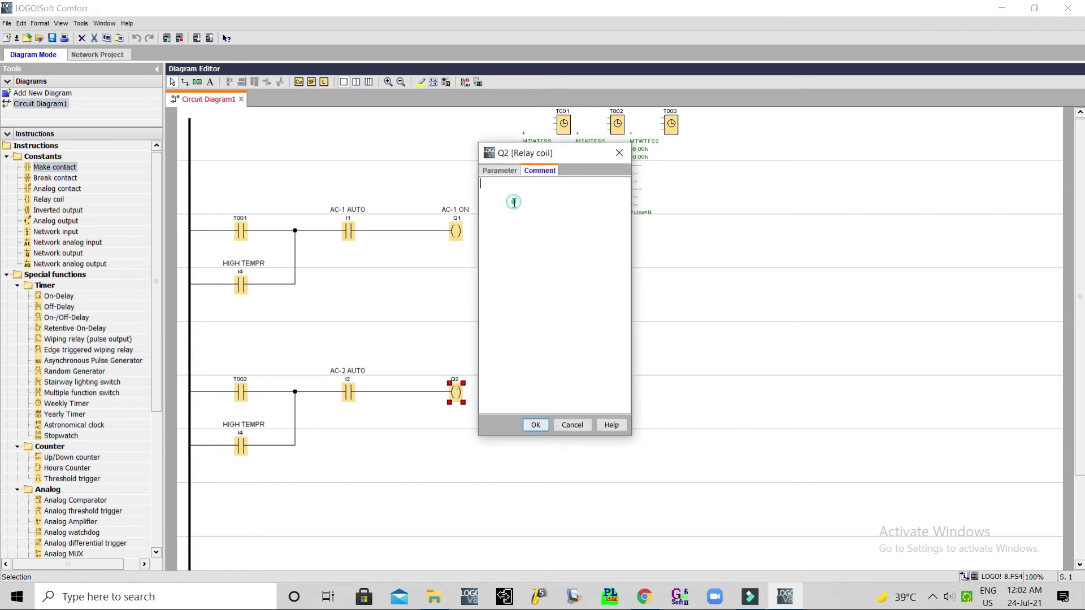
{"action": "left_click", "coordinate": [515, 203]}
{"action": "type", "text": "AC-2 ON"}
{"action": "left_click", "coordinate": [535, 425]}
{"action": "left_click", "coordinate": [509, 438]}
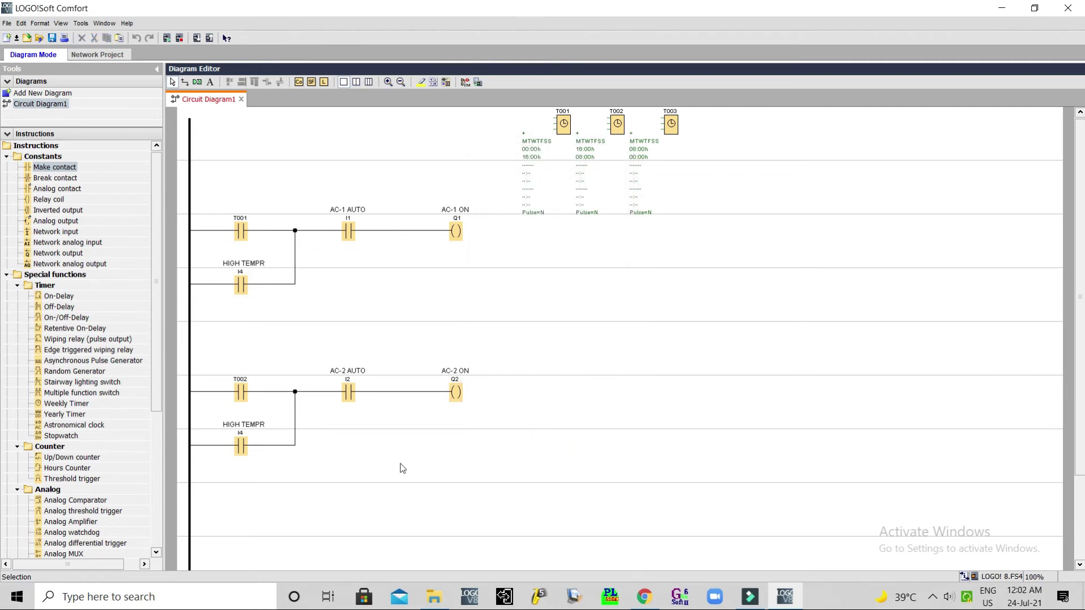
- Paste a third rung below the second and wire its contacts to the left rail
{"action": "key", "text": "ctrl+v"}
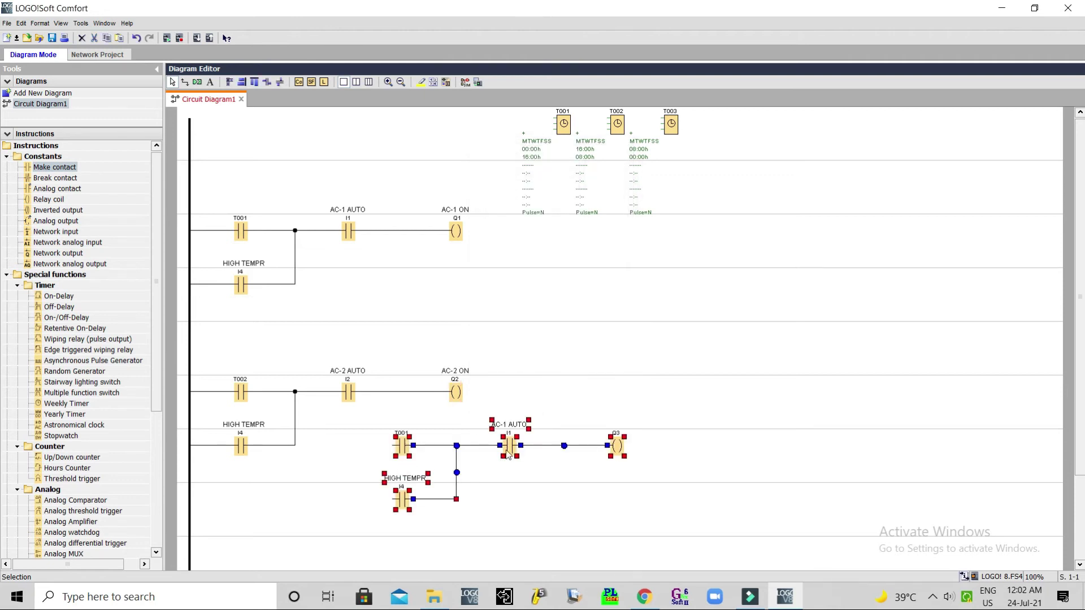
{"action": "left_click_drag", "start_coordinate": [498, 461], "coordinate": [371, 513]}
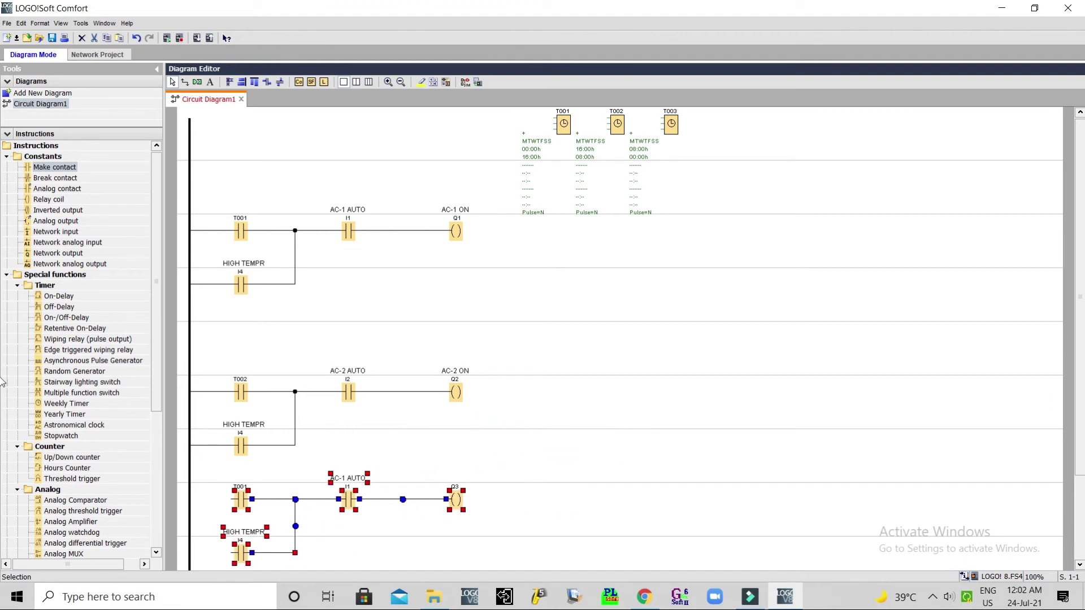
{"action": "scroll", "coordinate": [370, 513], "scroll_direction": "down", "scroll_amount": 3}
{"action": "left_click", "coordinate": [509, 391]}
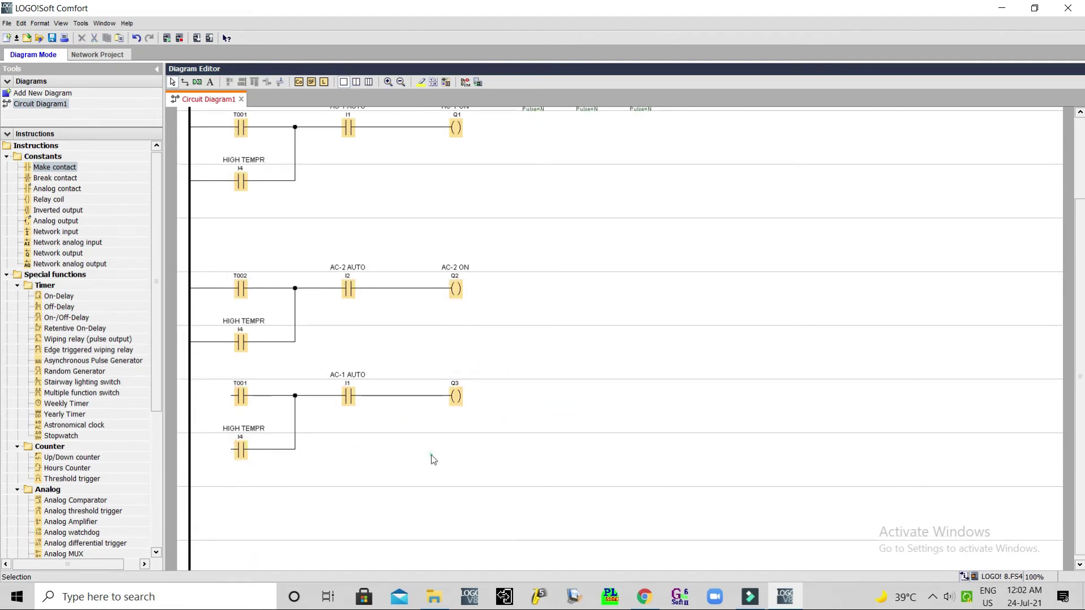
{"action": "left_click_drag", "start_coordinate": [231, 395], "coordinate": [193, 396]}
{"action": "left_click_drag", "start_coordinate": [239, 450], "coordinate": [198, 454]}
- Assign the third rung's contacts to timer T003 and input I3
{"action": "left_click", "coordinate": [242, 396]}
{"action": "double_click", "coordinate": [244, 399]}
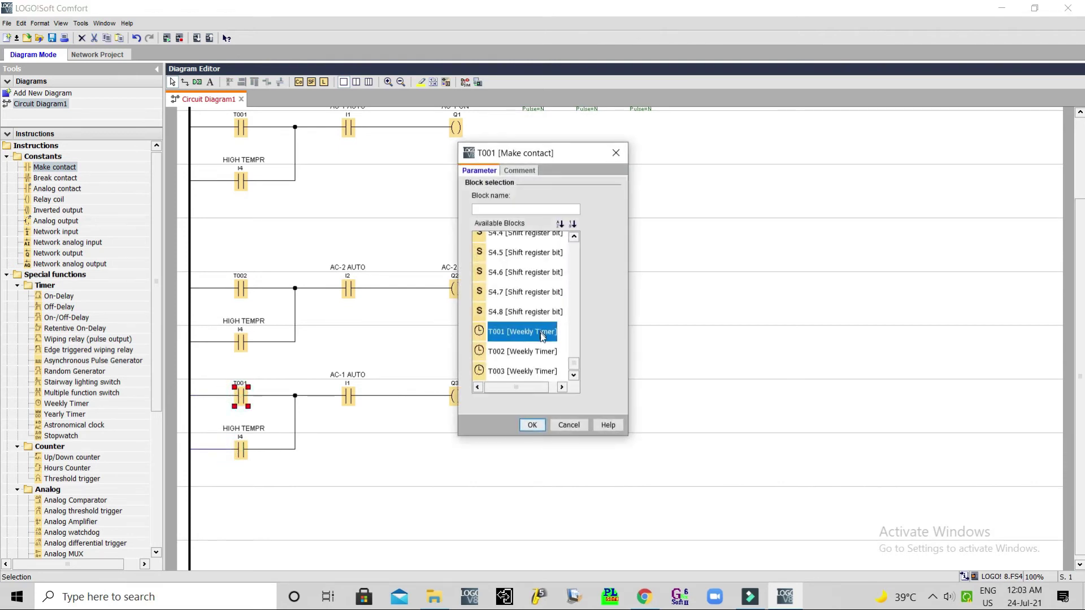
{"action": "left_click", "coordinate": [528, 359]}
{"action": "left_click", "coordinate": [532, 425]}
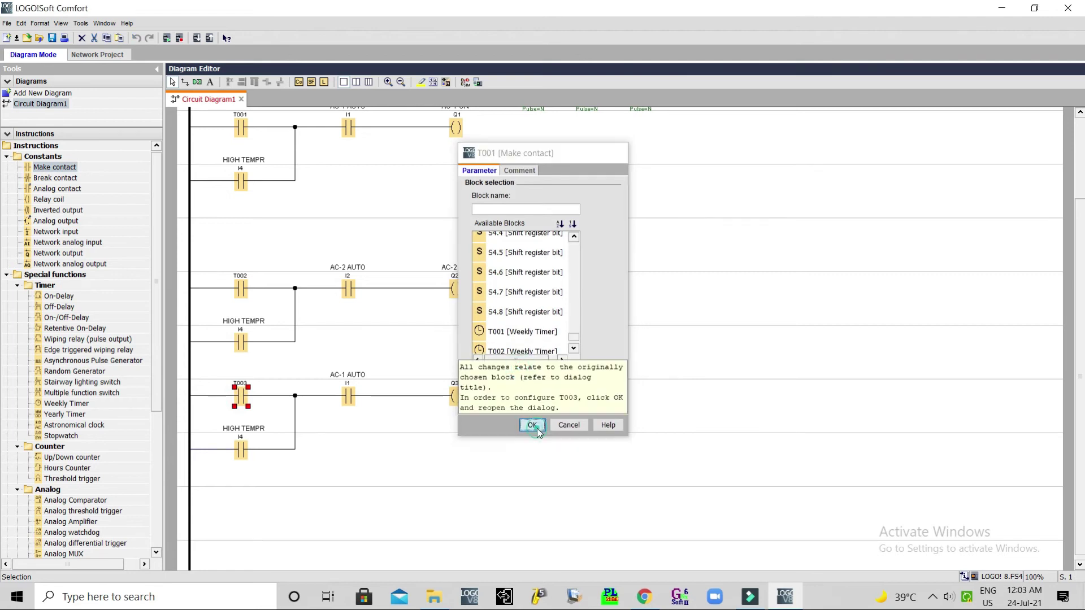
{"action": "double_click", "coordinate": [349, 392]}
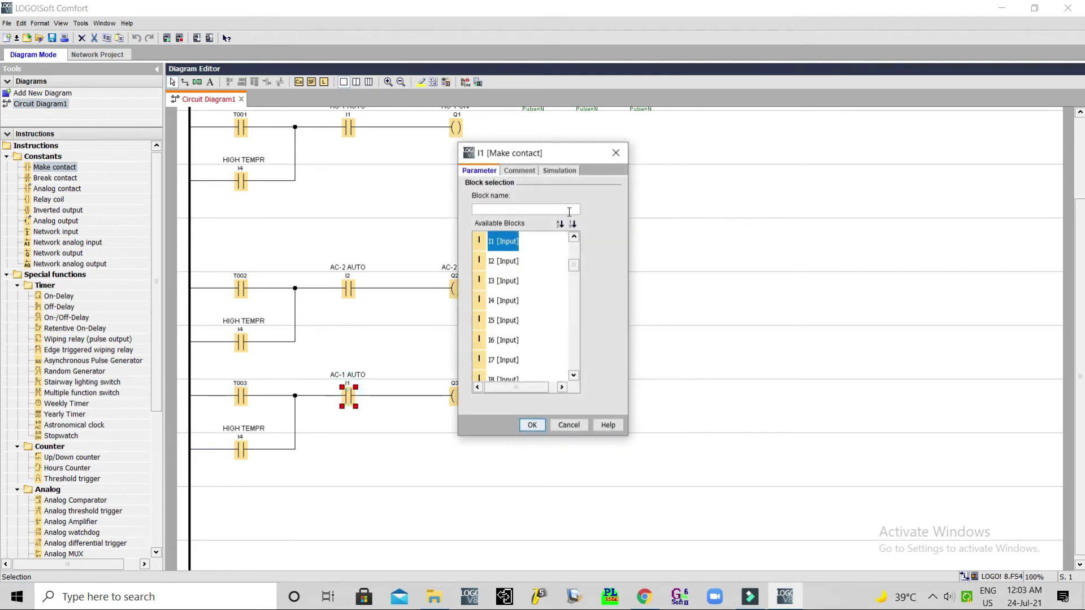
{"action": "double_click", "coordinate": [503, 281]}
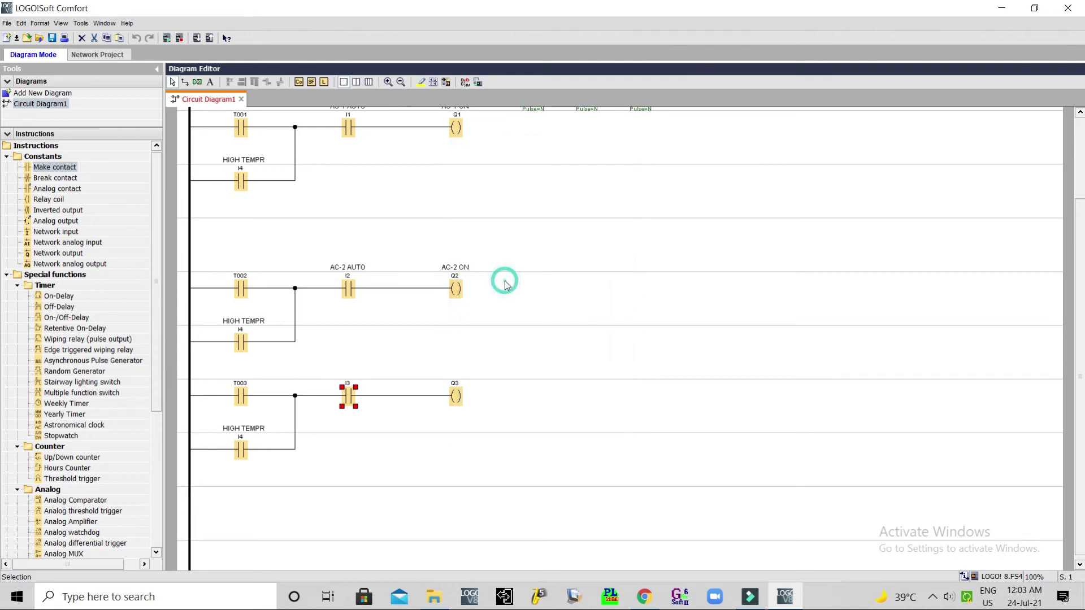
- Comment input I3 'AC-3 AUTO'
{"action": "double_click", "coordinate": [348, 397]}
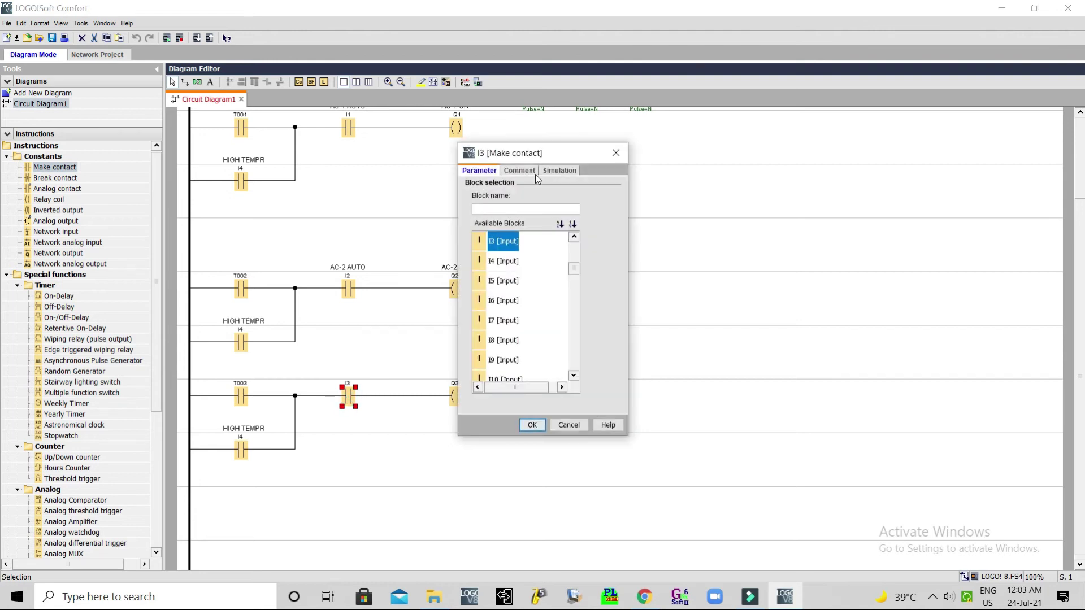
{"action": "left_click", "coordinate": [519, 170]}
{"action": "left_click", "coordinate": [499, 218]}
{"action": "type", "text": "AC-2"}
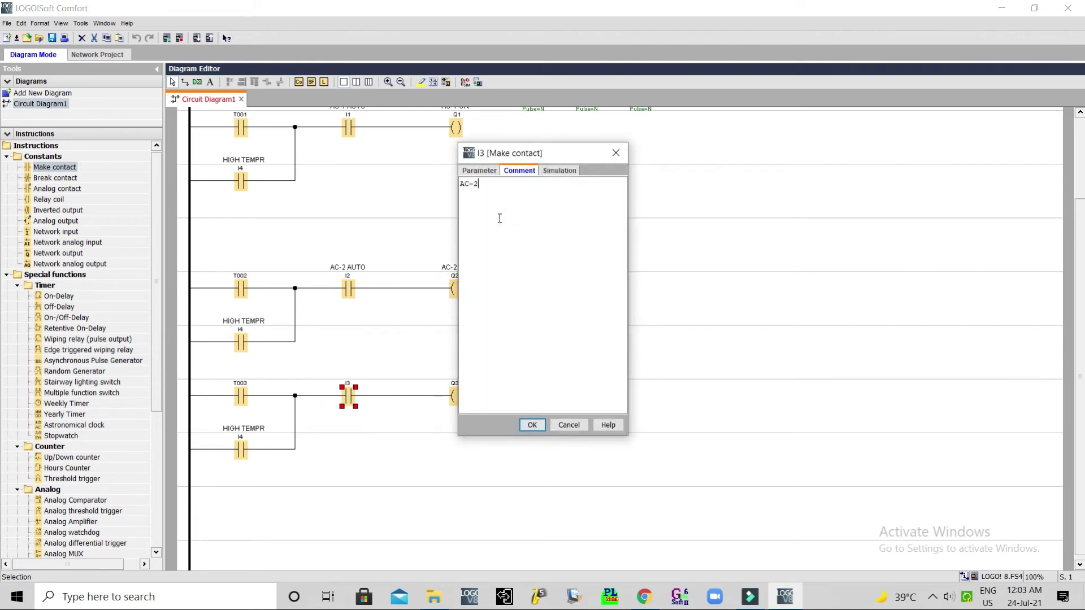
{"action": "key", "text": "BackSpace"}
{"action": "type", "text": "AUTO"}
{"action": "left_click", "coordinate": [531, 425]}
- Comment coil Q3 'AC-3 ON'
{"action": "double_click", "coordinate": [457, 396]}
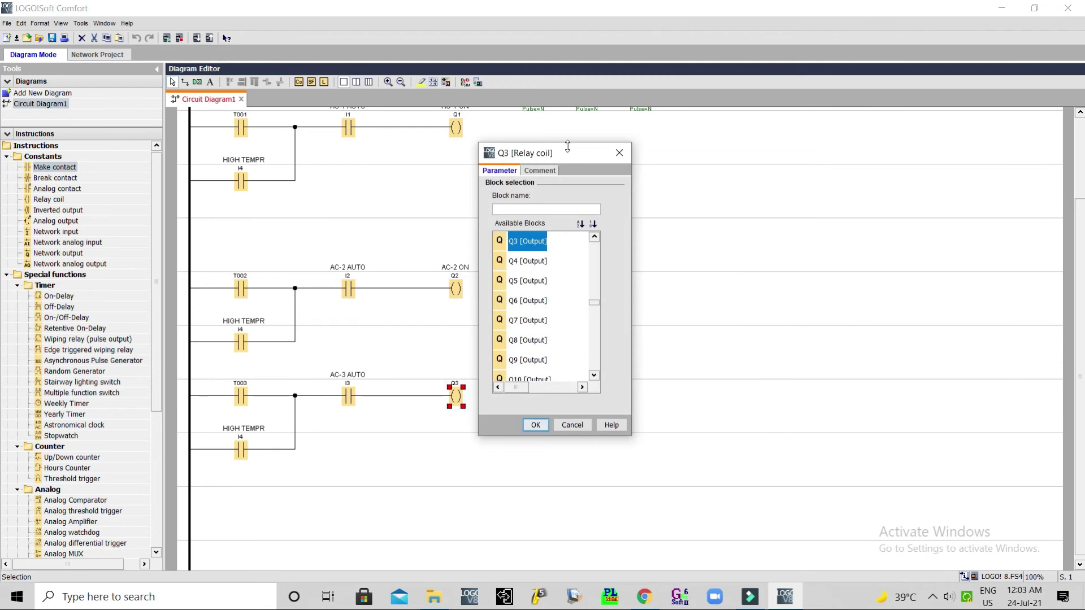
{"action": "left_click", "coordinate": [539, 171]}
{"action": "left_click", "coordinate": [517, 213]}
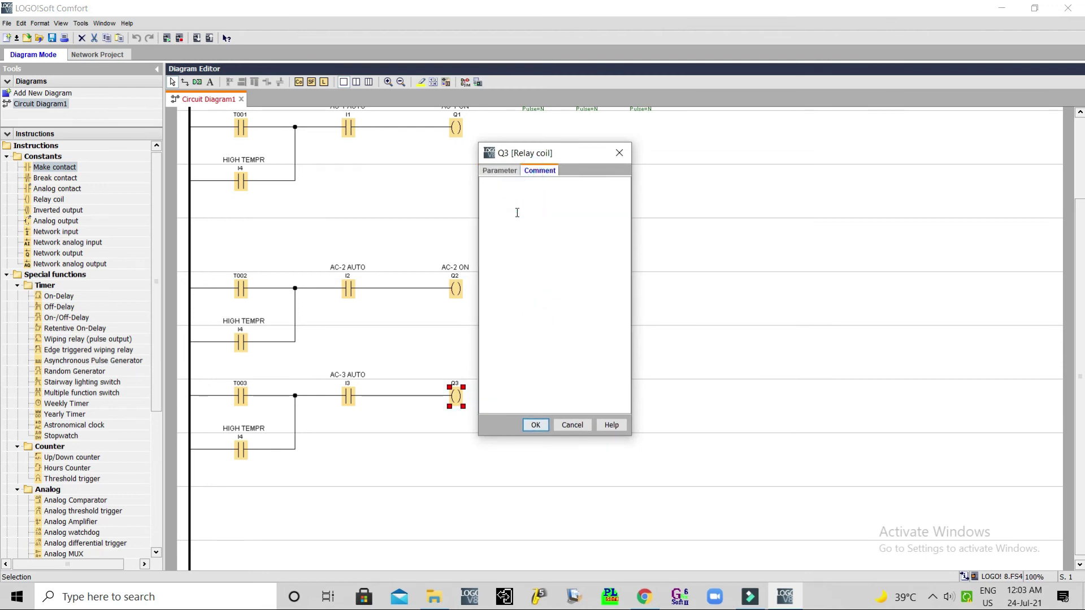
{"action": "type", "text": "AC-3 ON"}
{"action": "left_click", "coordinate": [535, 425]}
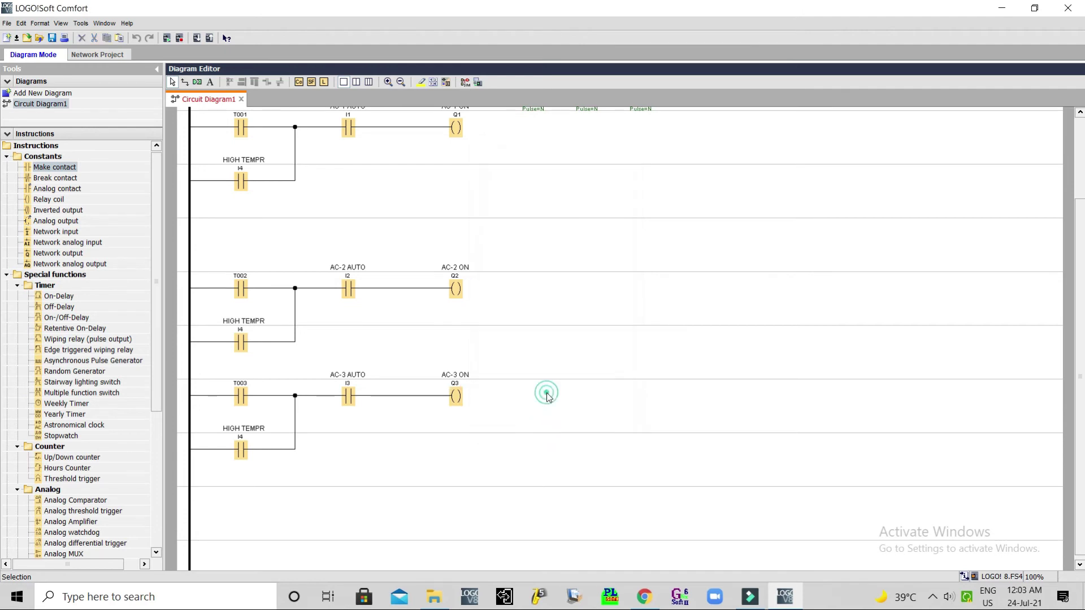
{"action": "left_click", "coordinate": [545, 397]}
- Start the simulation and switch on inputs I1, I2 and I3
{"action": "left_click", "coordinate": [465, 82]}
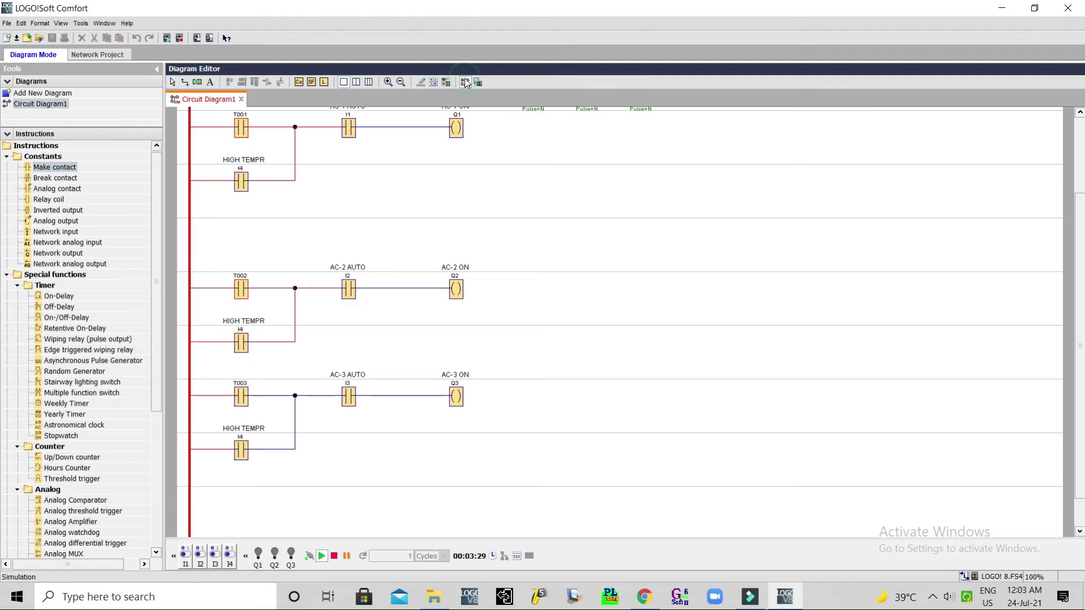
{"action": "left_click", "coordinate": [185, 560]}
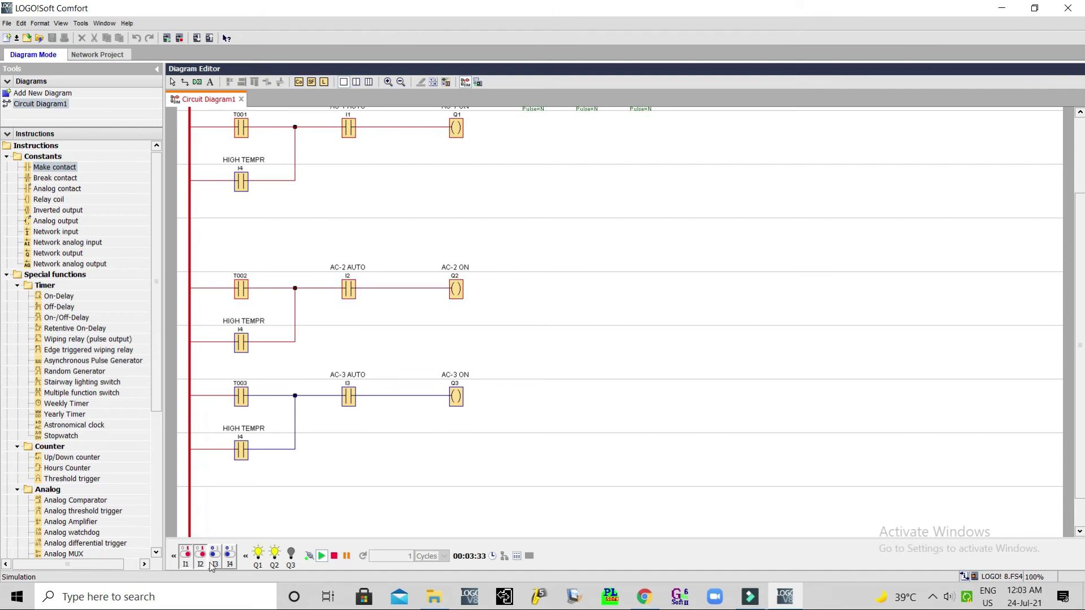
{"action": "left_click", "coordinate": [215, 558]}
{"action": "scroll", "coordinate": [1075, 289], "scroll_direction": "up", "scroll_amount": 2}
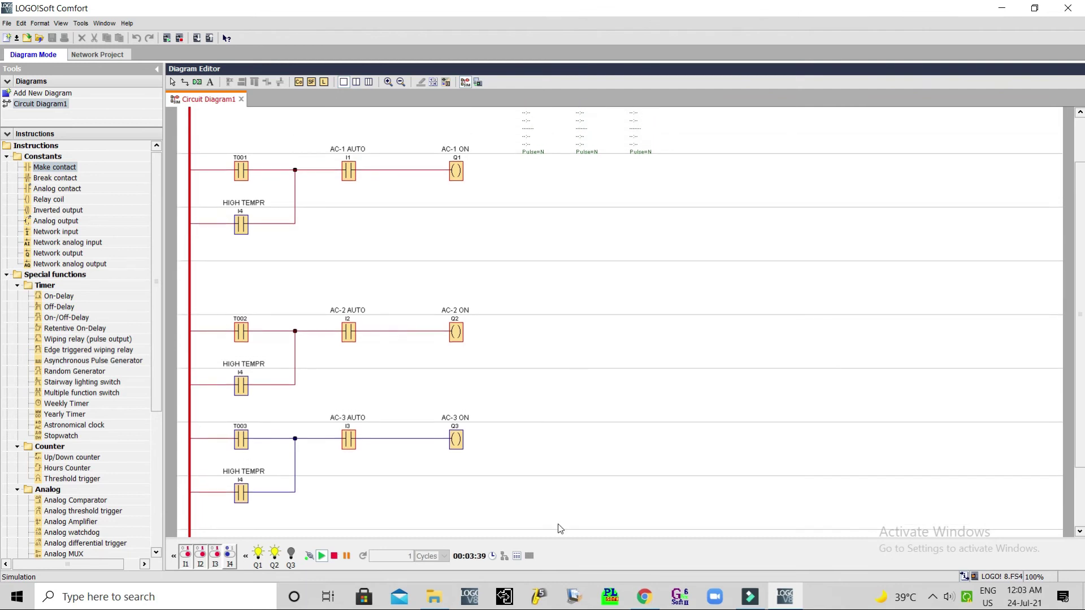
- Set the simulated clock to 15:03
{"action": "left_click", "coordinate": [481, 556]}
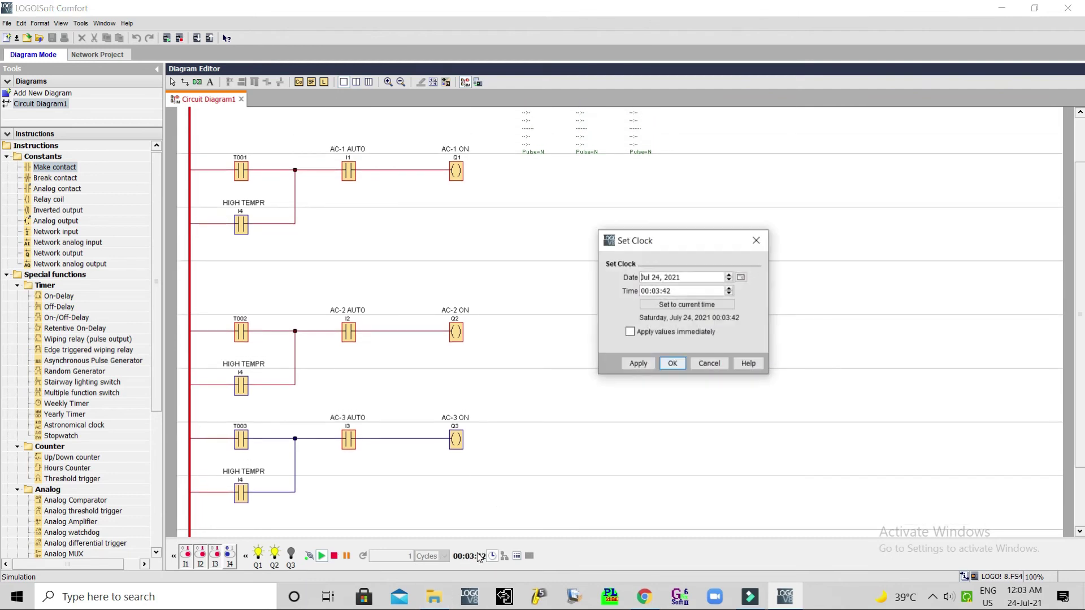
{"action": "left_click", "coordinate": [730, 289]}
{"action": "left_click", "coordinate": [672, 363]}
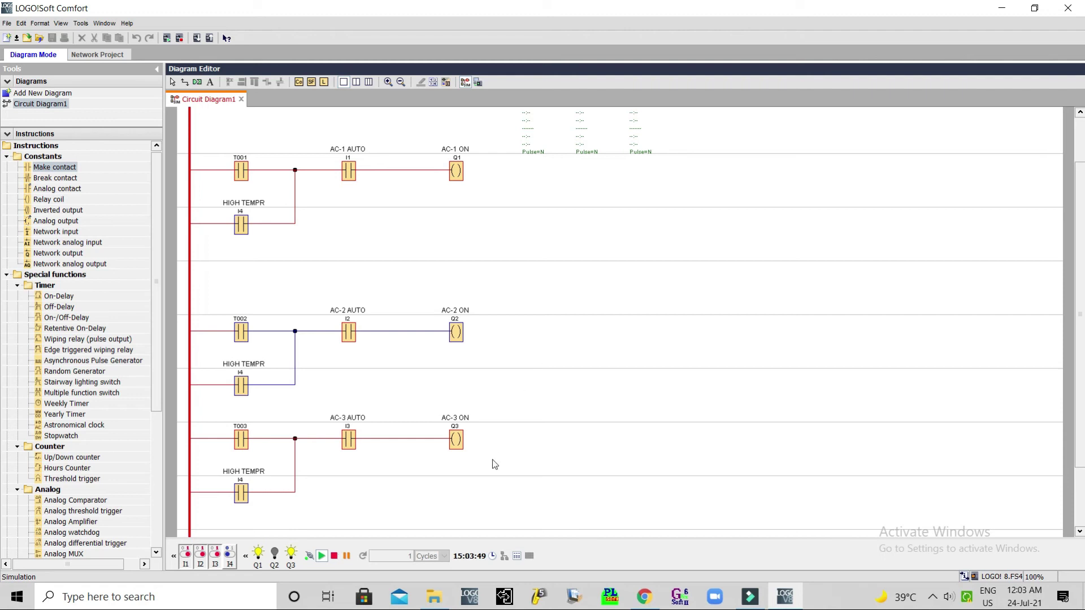
- Change the simulated clock to 04:03
{"action": "double_click", "coordinate": [470, 556]}
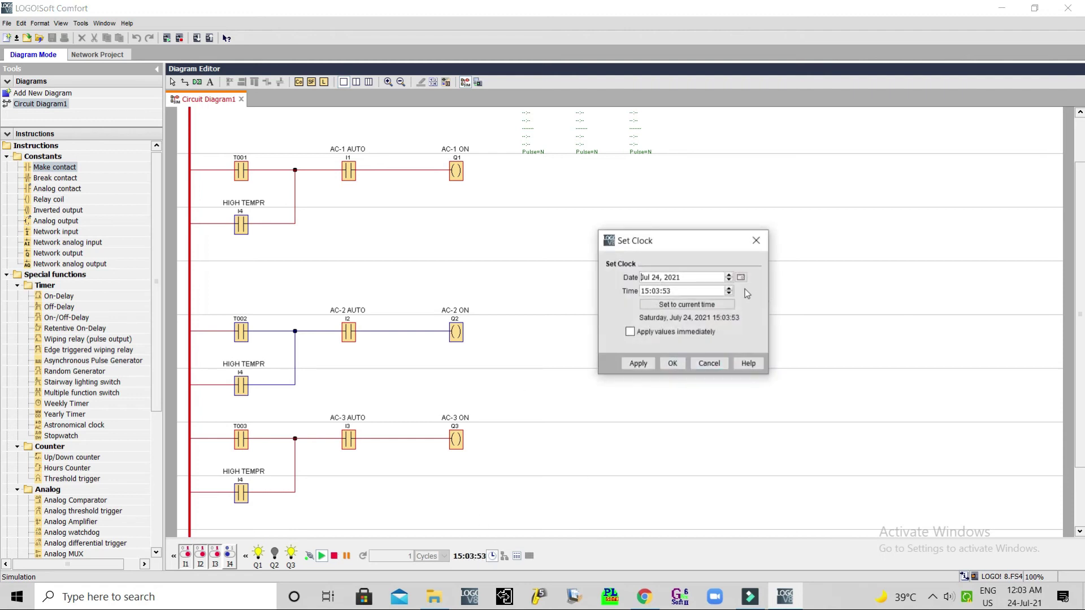
{"action": "left_click", "coordinate": [729, 293]}
{"action": "type", "text": "04"}
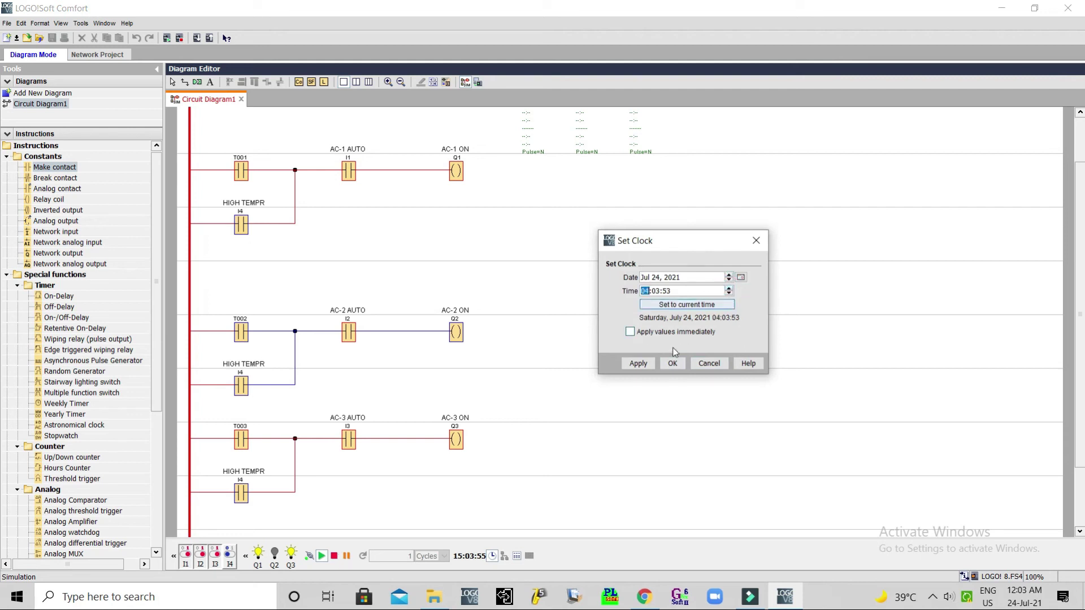
{"action": "left_click", "coordinate": [672, 364]}
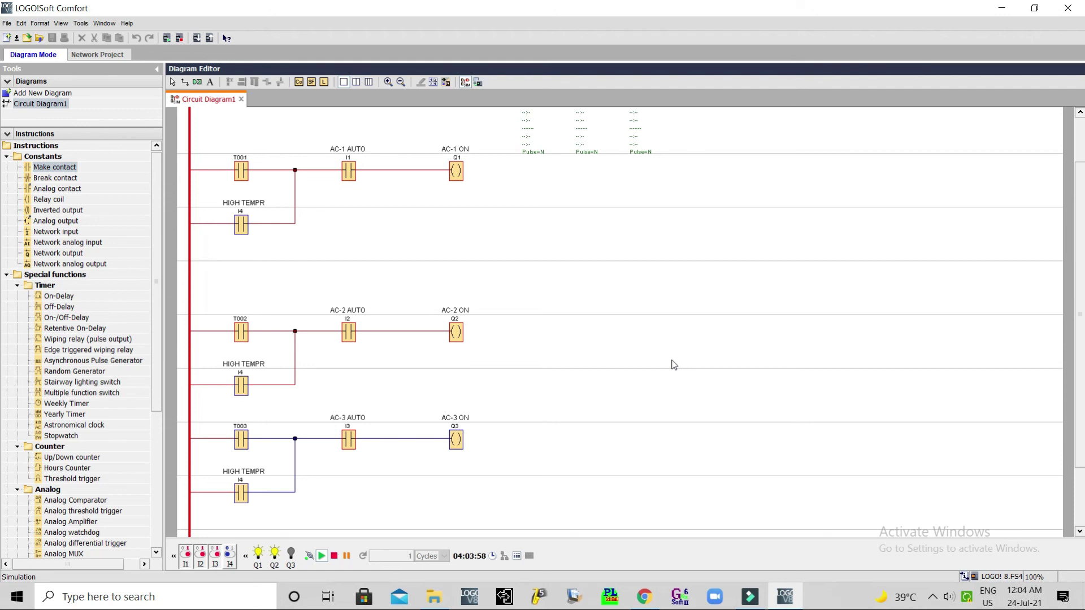
- Turn on HIGH TEMPR input I4 and let the simulation run past 04:04
{"action": "left_click", "coordinate": [231, 555]}
{"action": "left_click", "coordinate": [933, 597]}
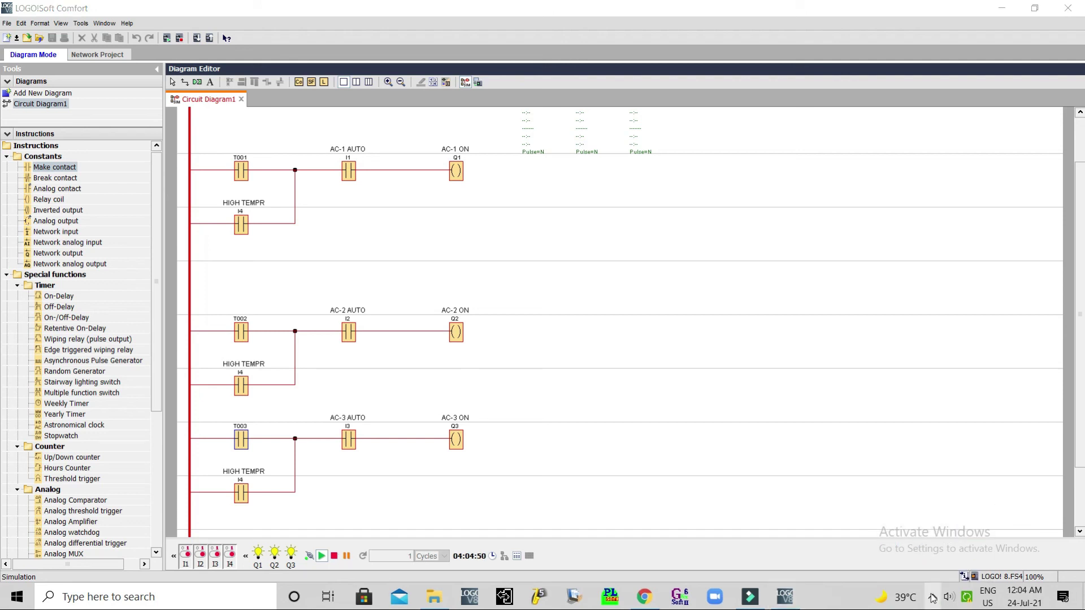